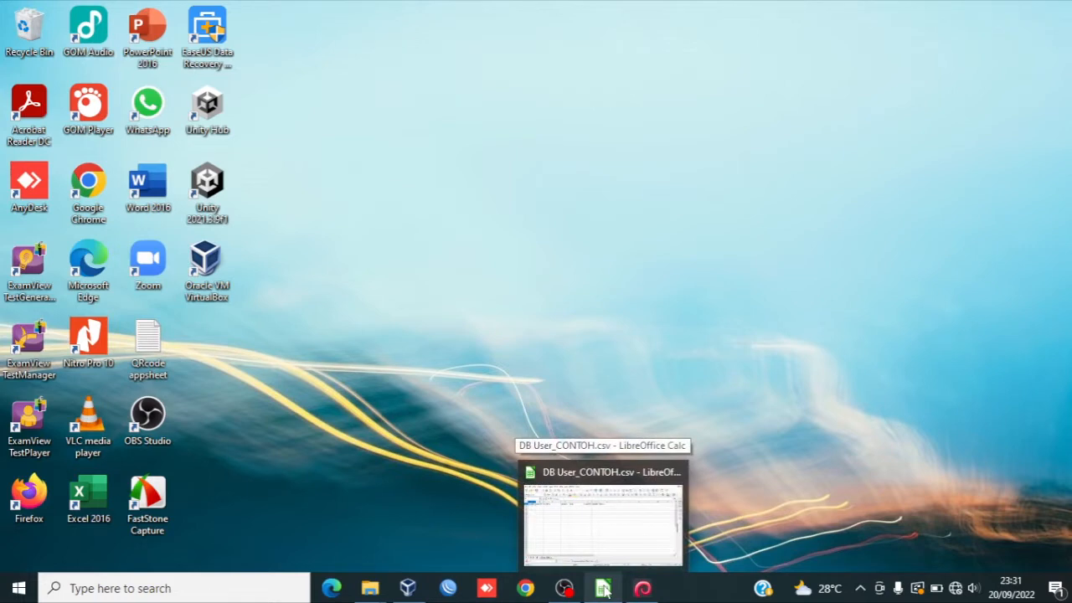
Step: Switch to the DB User_CONTOH.csv spreadsheet and enter the username coba1 in the first data row
{"action": "left_click", "coordinate": [603, 542]}
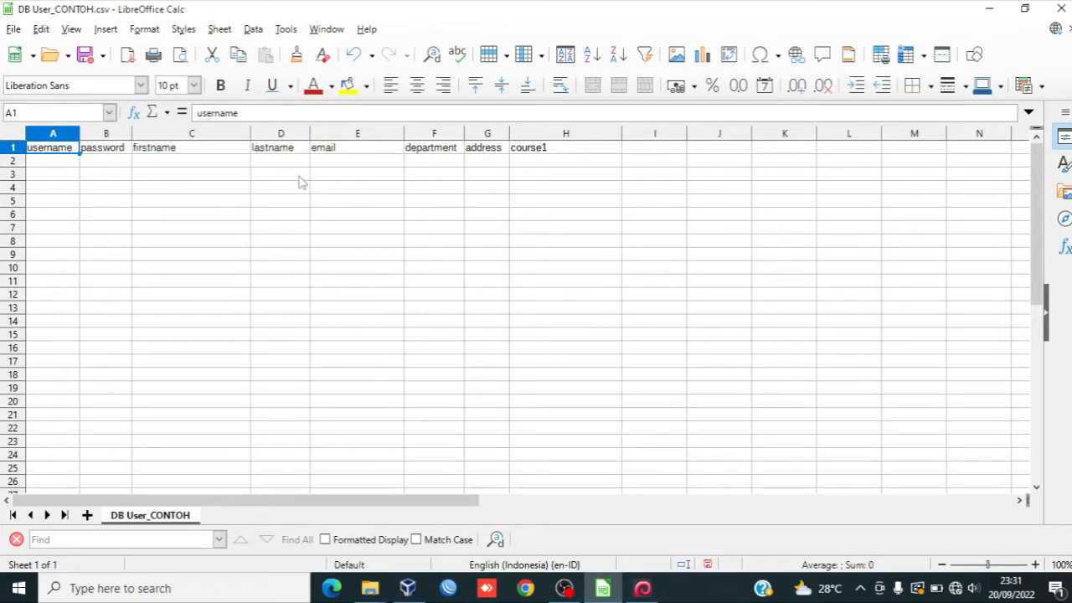
{"action": "left_click", "coordinate": [66, 164]}
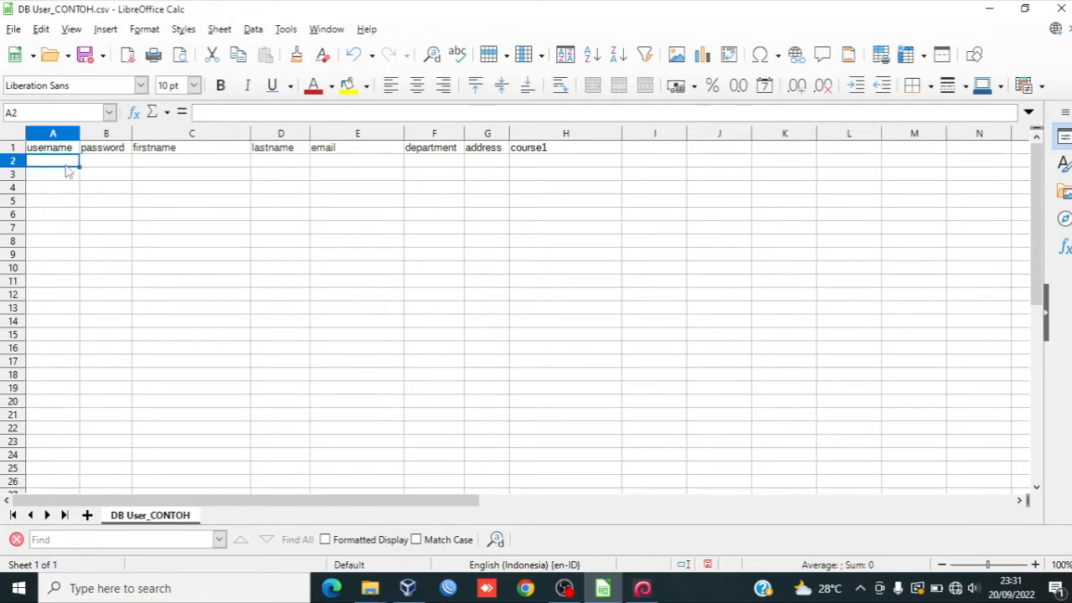
{"action": "type", "text": "coba1"}
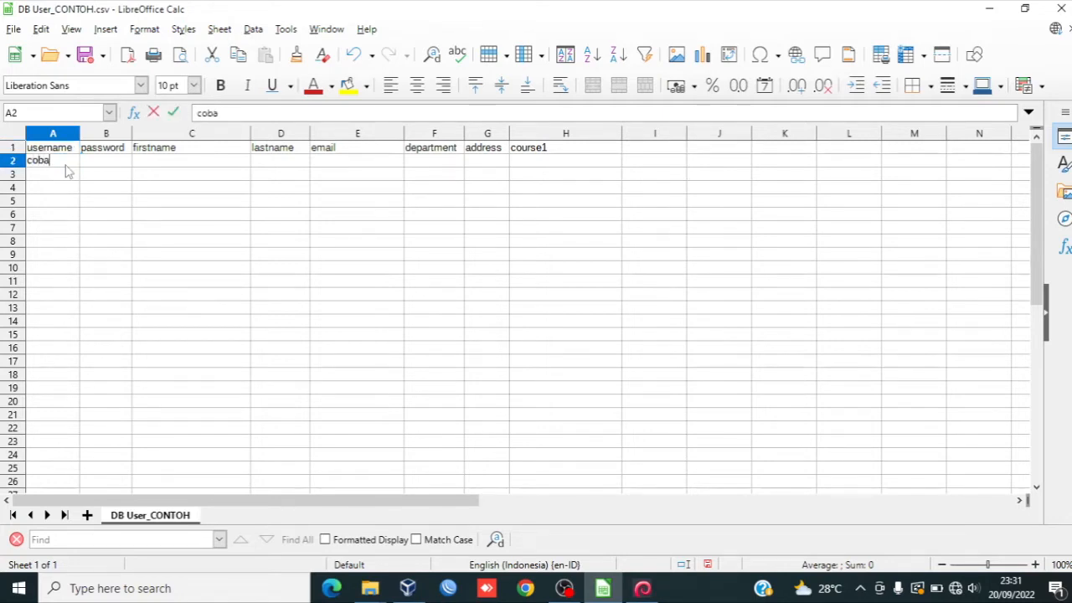
Step: Fill the same row's password cell with the account password and the firstname cell with the user's full name
{"action": "left_click", "coordinate": [92, 165]}
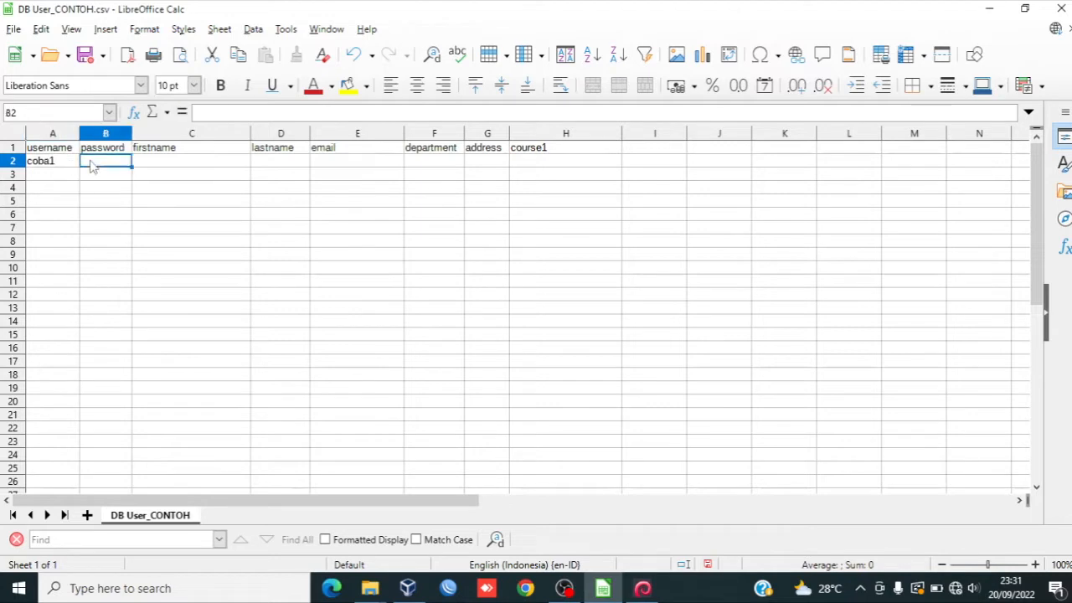
{"action": "type", "text": "12345"}
{"action": "left_click", "coordinate": [145, 168]}
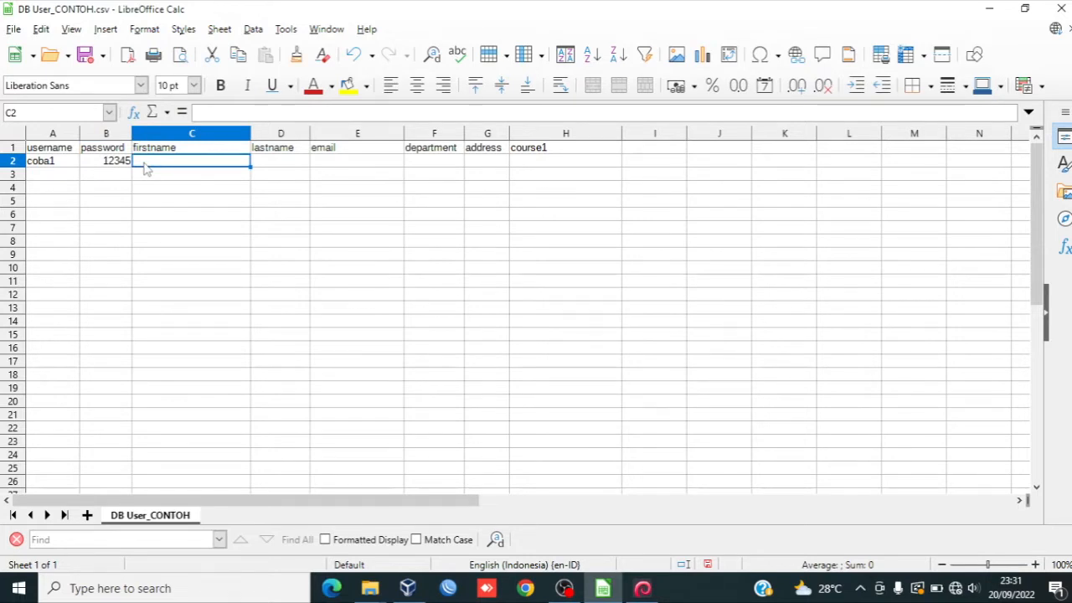
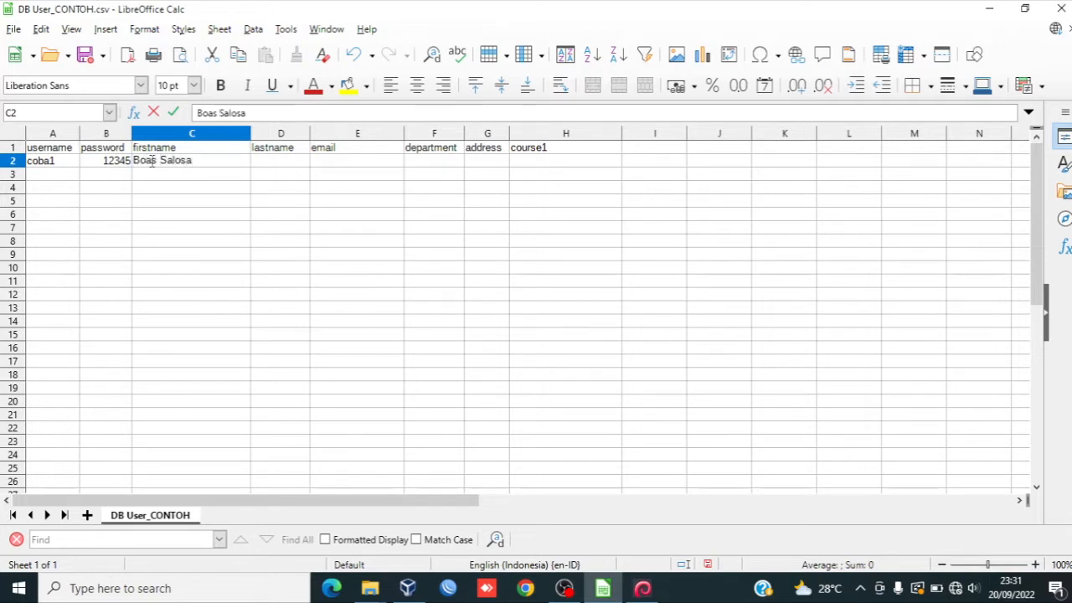
Step: Enter the user's last name in the lastname cell of row 2
{"action": "left_click", "coordinate": [268, 164]}
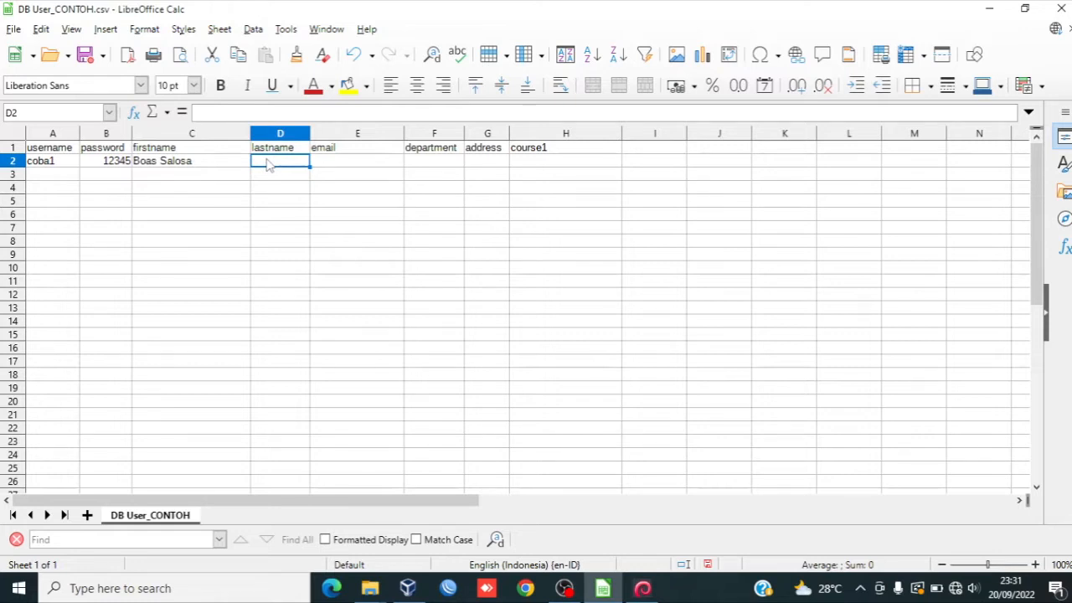
{"action": "type", "text": "X"}
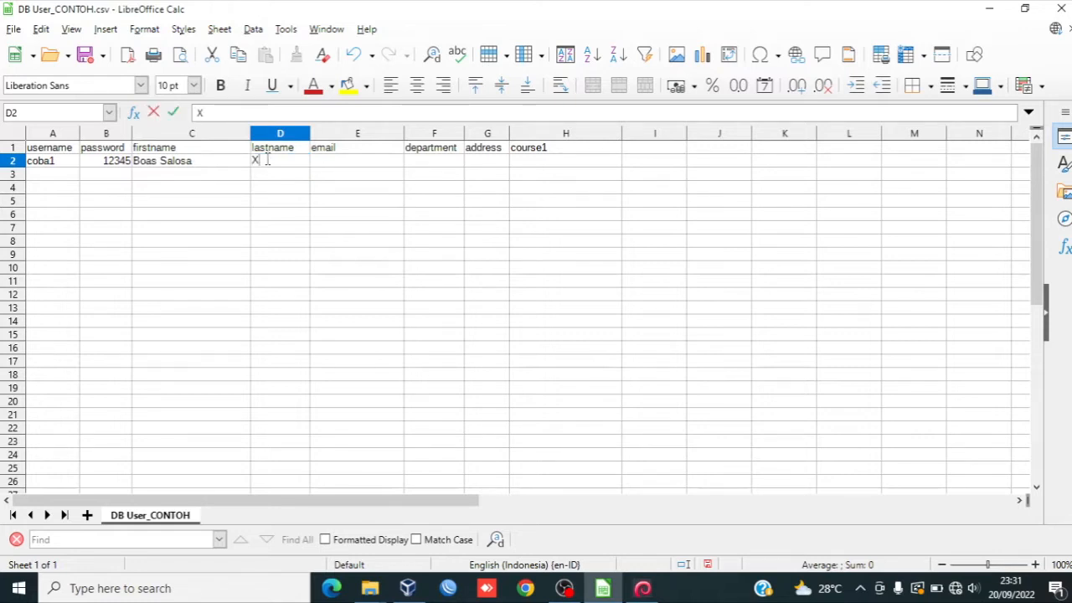
{"action": "type", "text": " - 1"}
{"action": "key", "text": "Tab"}
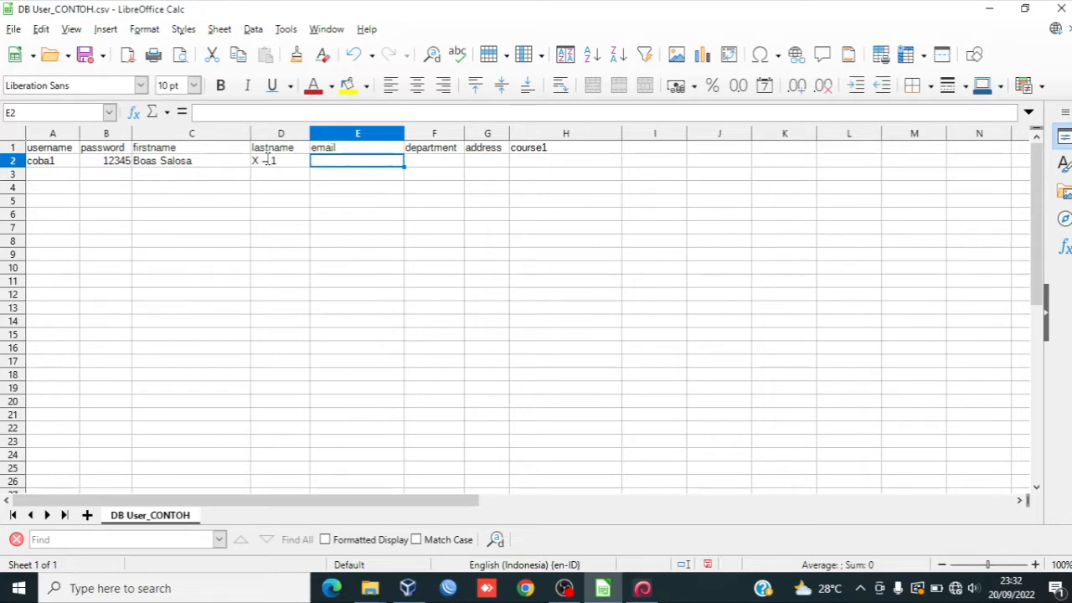
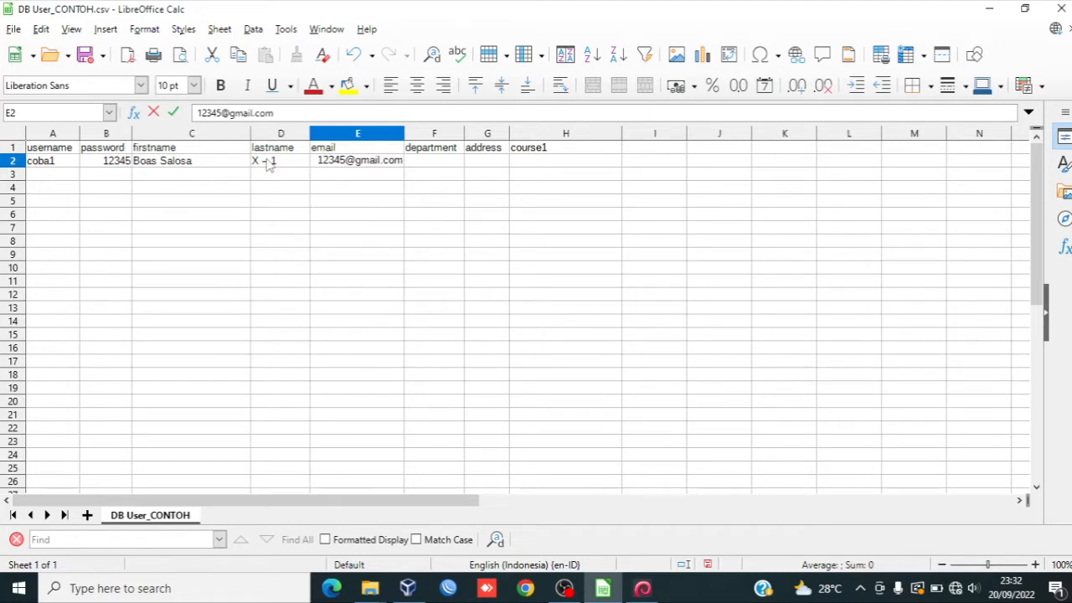
Step: Enter the user's e-mail address in the email cell of row 2
{"action": "key", "text": "Tab"}
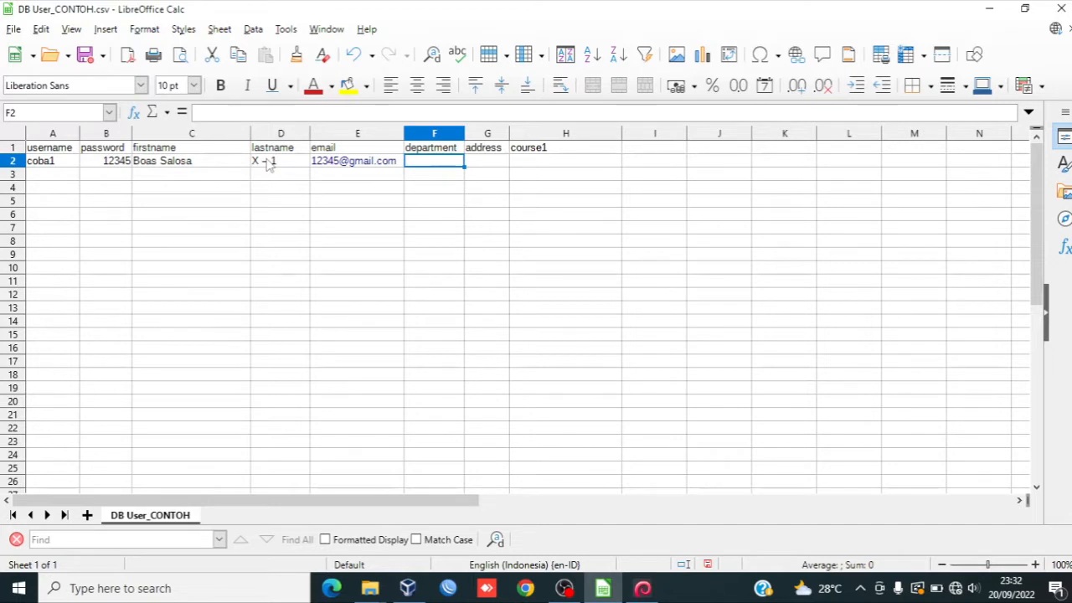
Step: Fill row 2's department, address and course1 cells with kurmerdeka, R1 and cobasoal
{"action": "type", "text": "ku"}
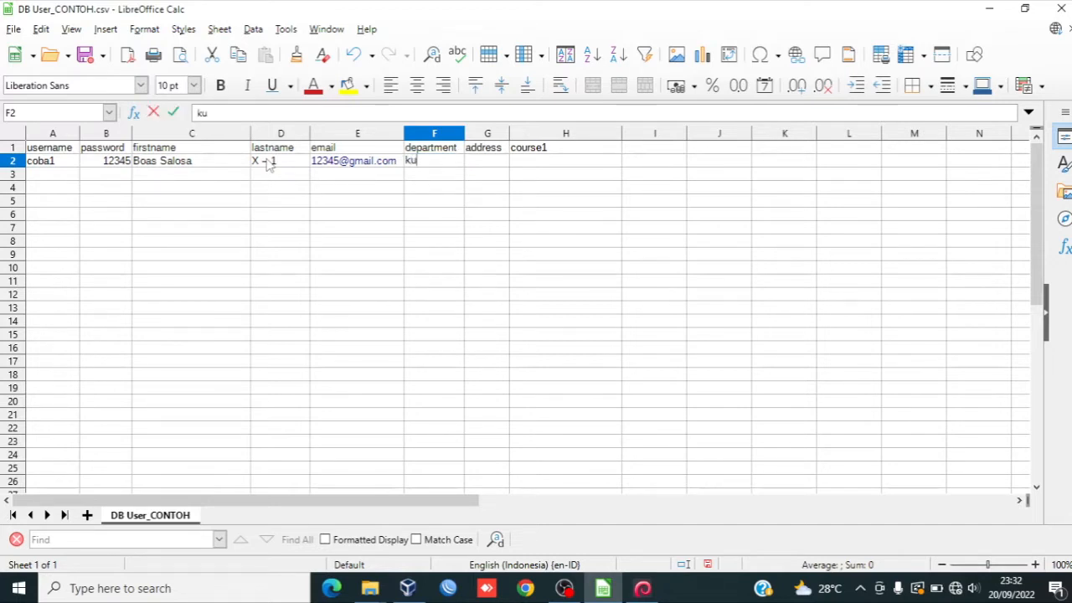
{"action": "type", "text": "rmerdeka"}
{"action": "left_click", "coordinate": [495, 167]}
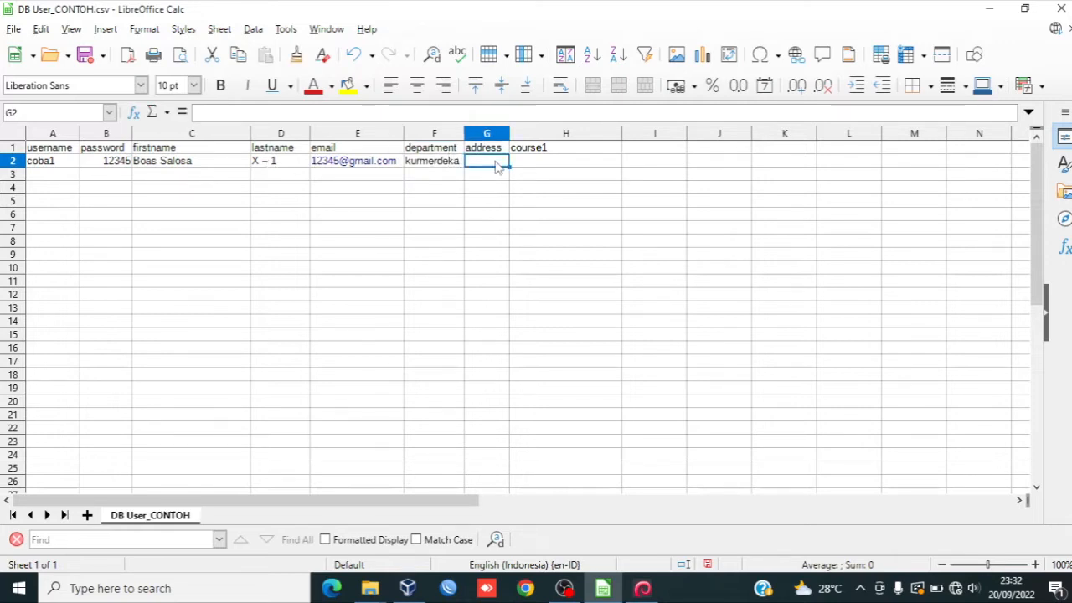
{"action": "type", "text": "R1"}
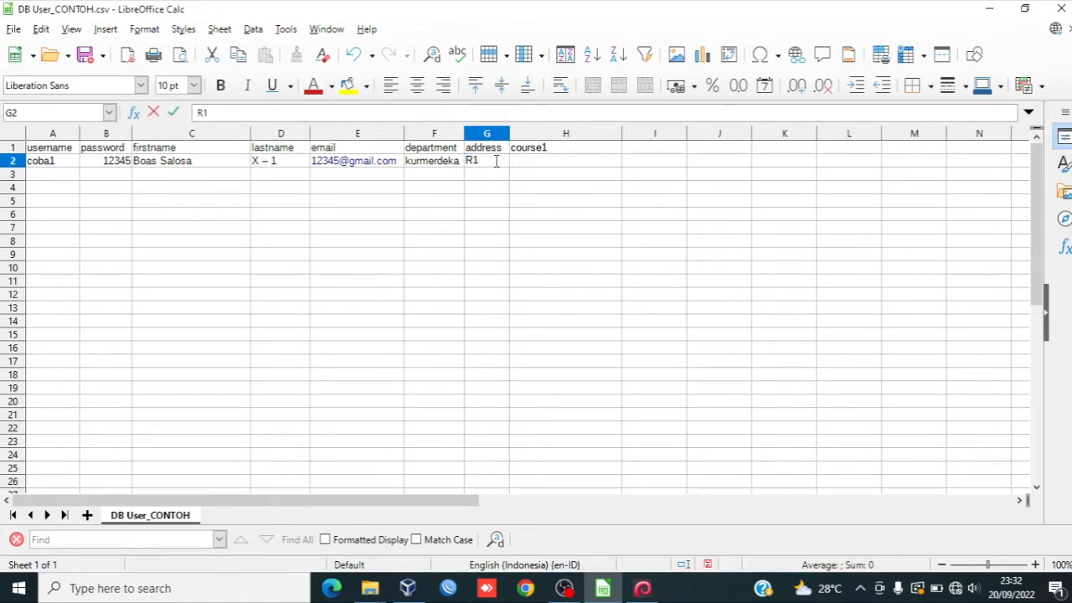
{"action": "key", "text": "Tab"}
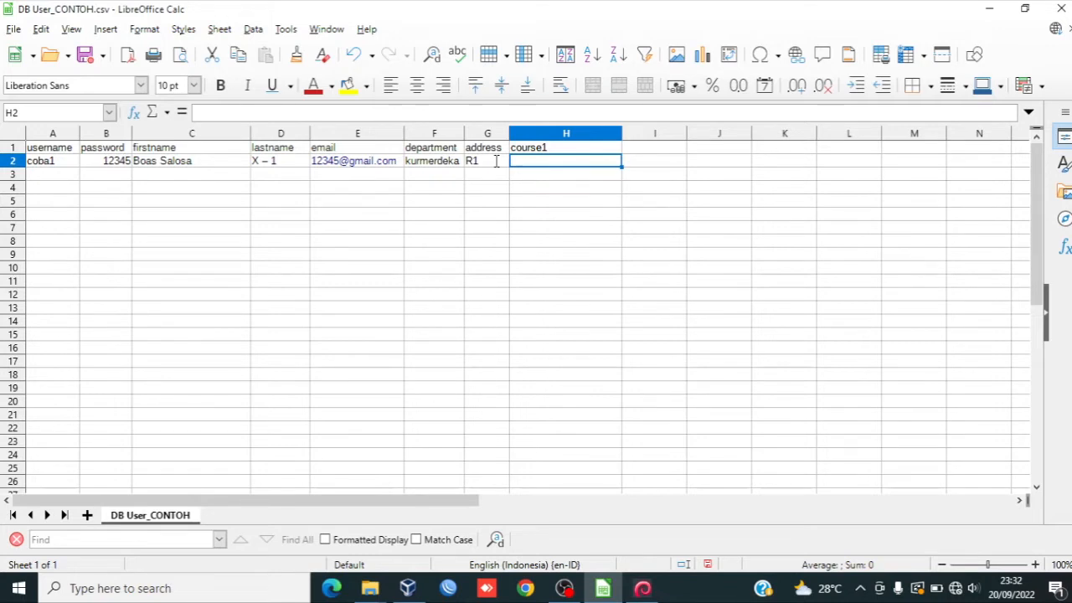
{"action": "type", "text": "cobas"}
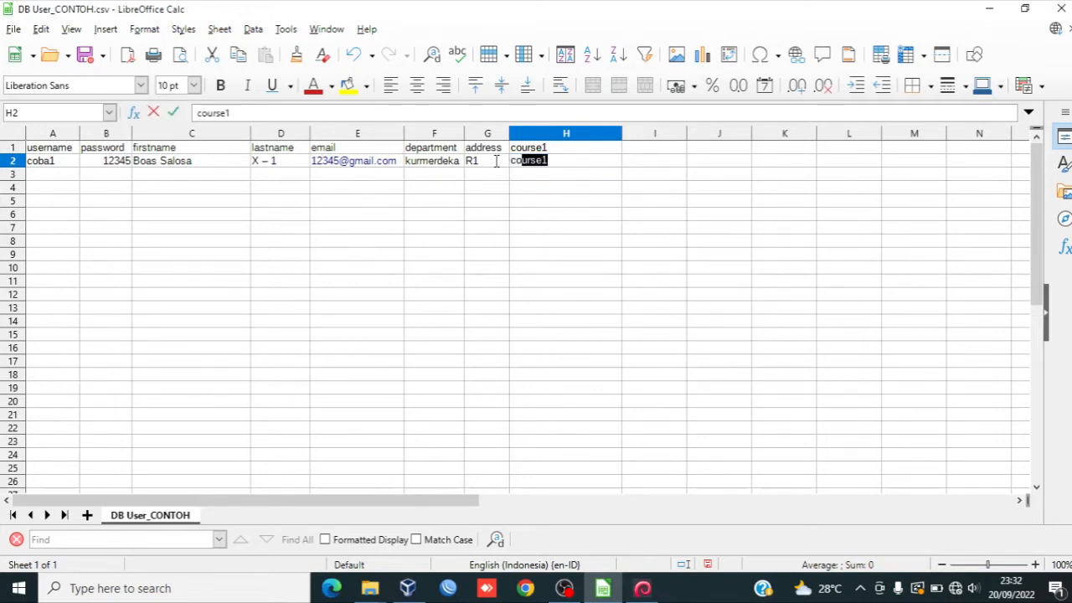
{"action": "type", "text": "oal"}
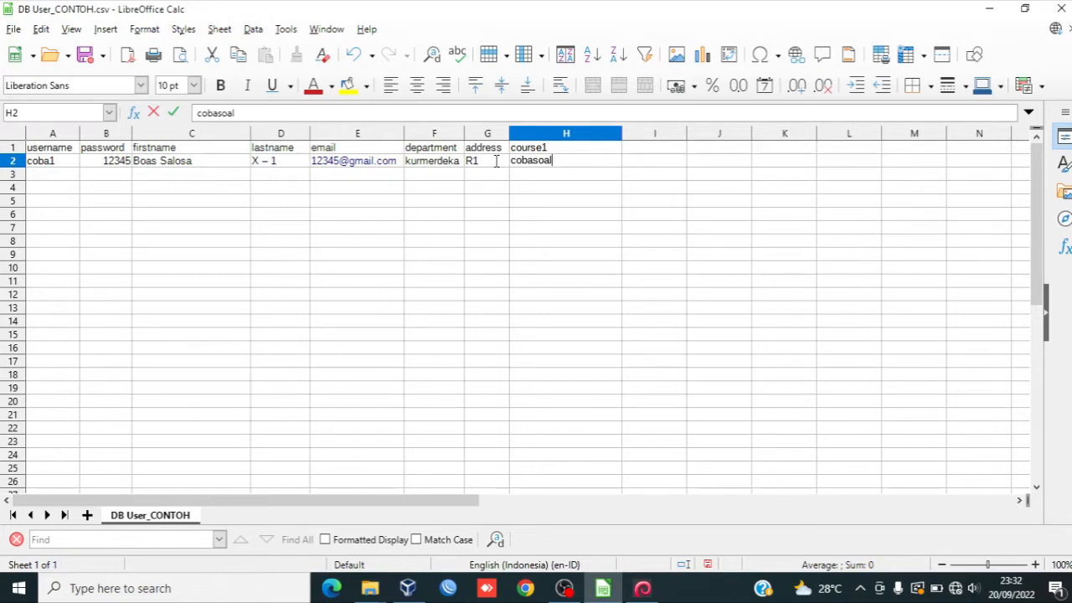
Step: Save the sheet as Text CSV under DB User_CONTOH, replacing the existing file, and close the spreadsheet
{"action": "left_click", "coordinate": [14, 30]}
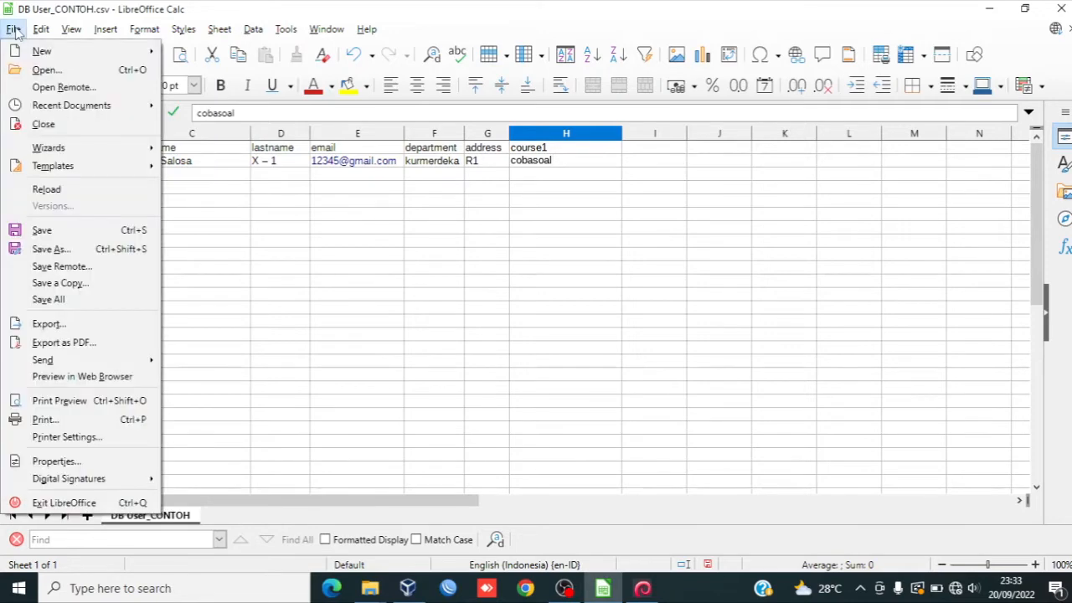
{"action": "left_click", "coordinate": [63, 250]}
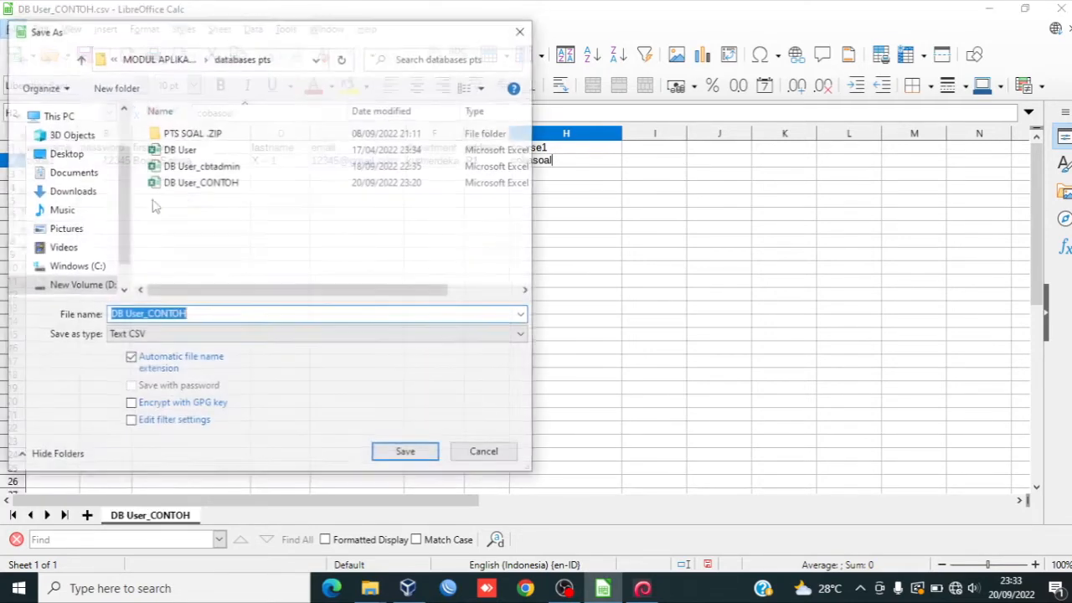
{"action": "left_click", "coordinate": [150, 340]}
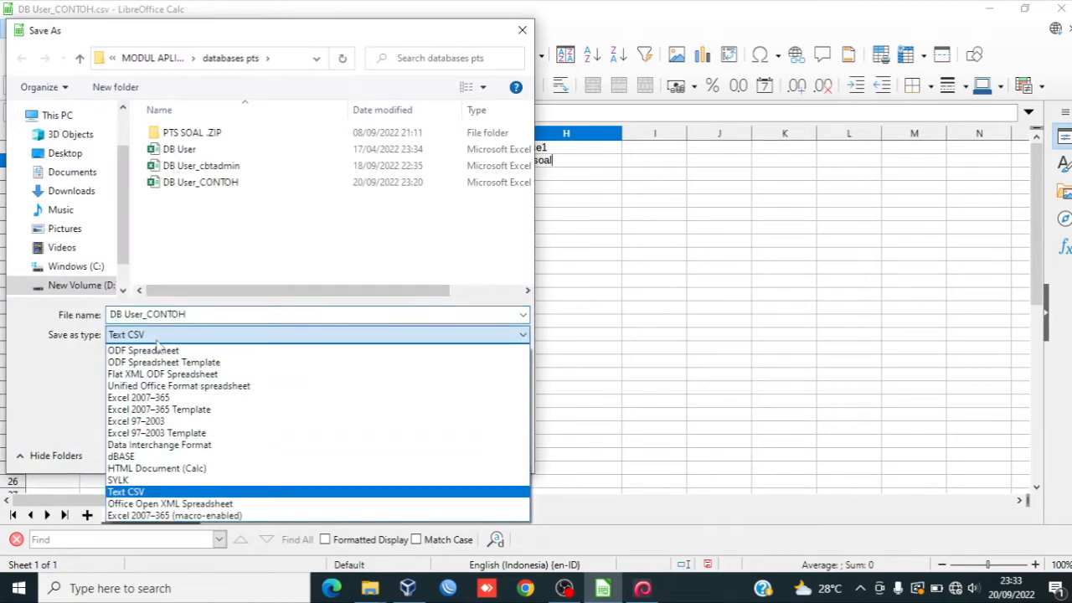
{"action": "left_click", "coordinate": [139, 494]}
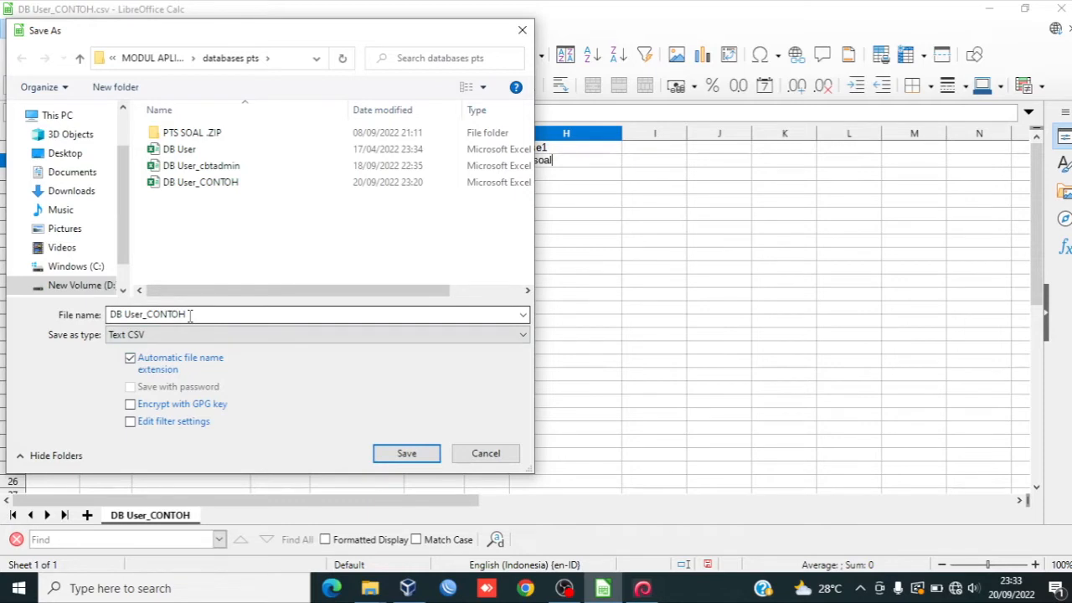
{"action": "left_click", "coordinate": [405, 453]}
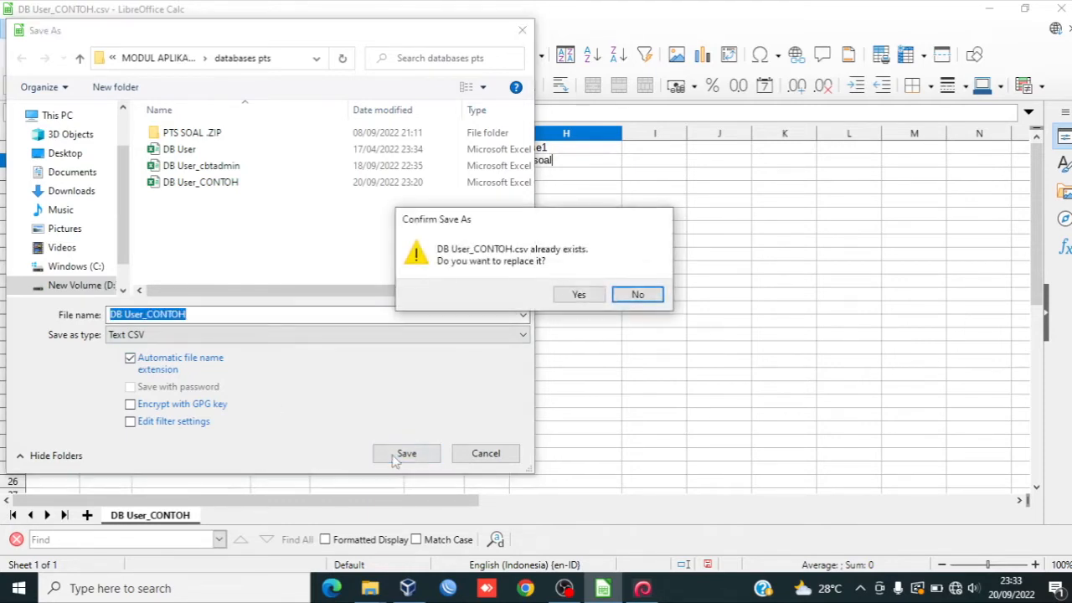
{"action": "left_click", "coordinate": [577, 295]}
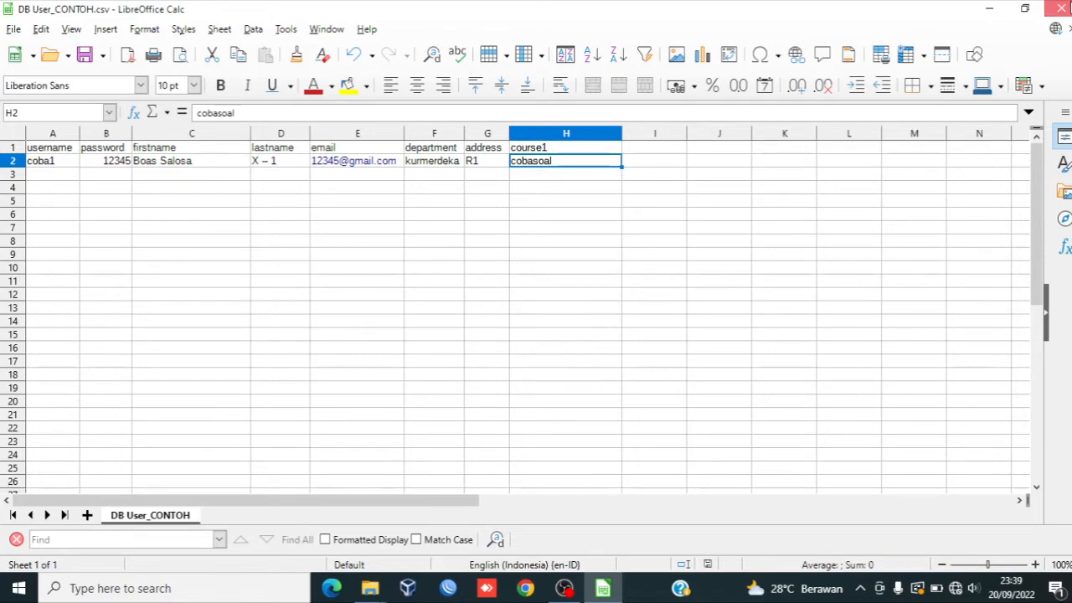
{"action": "left_click", "coordinate": [1060, 10]}
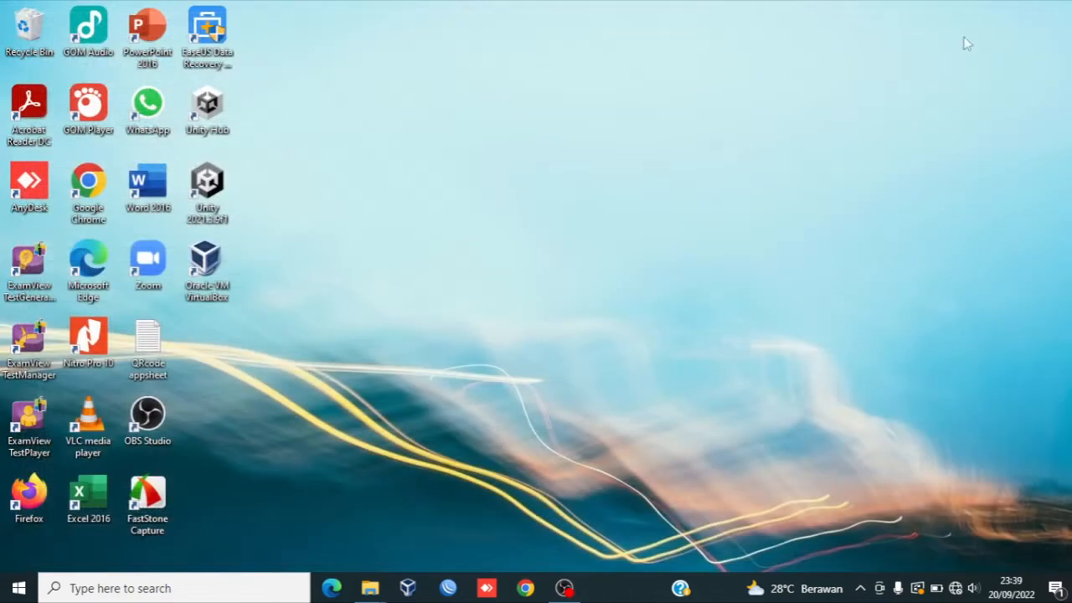
Step: Open VirtualBox, start the Moodle_CBT_Lite virtual machine and dismiss its two notice banners
{"action": "double_click", "coordinate": [223, 281]}
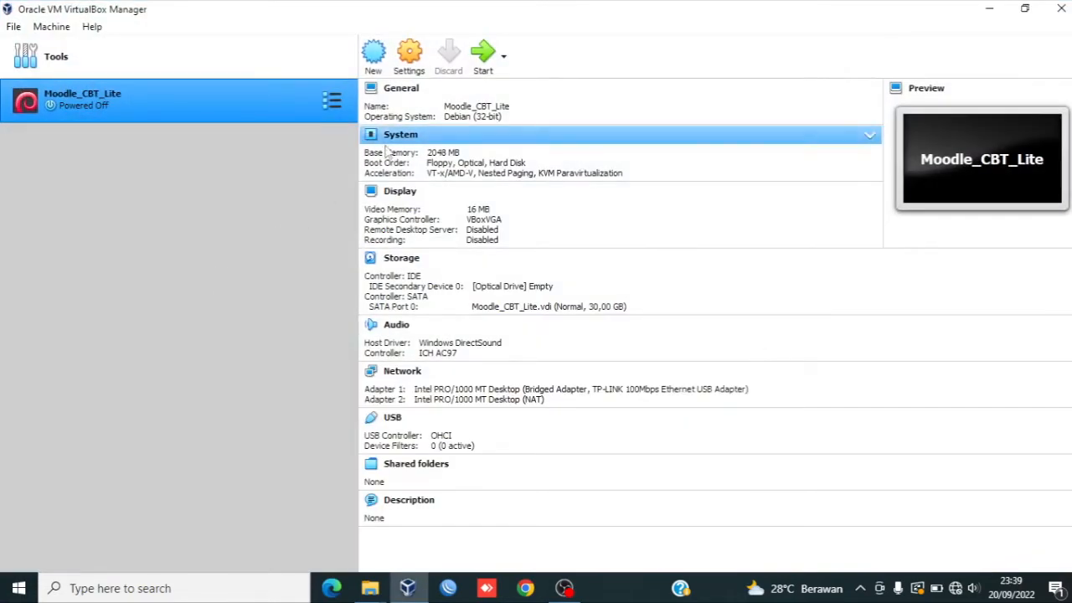
{"action": "left_click", "coordinate": [488, 57]}
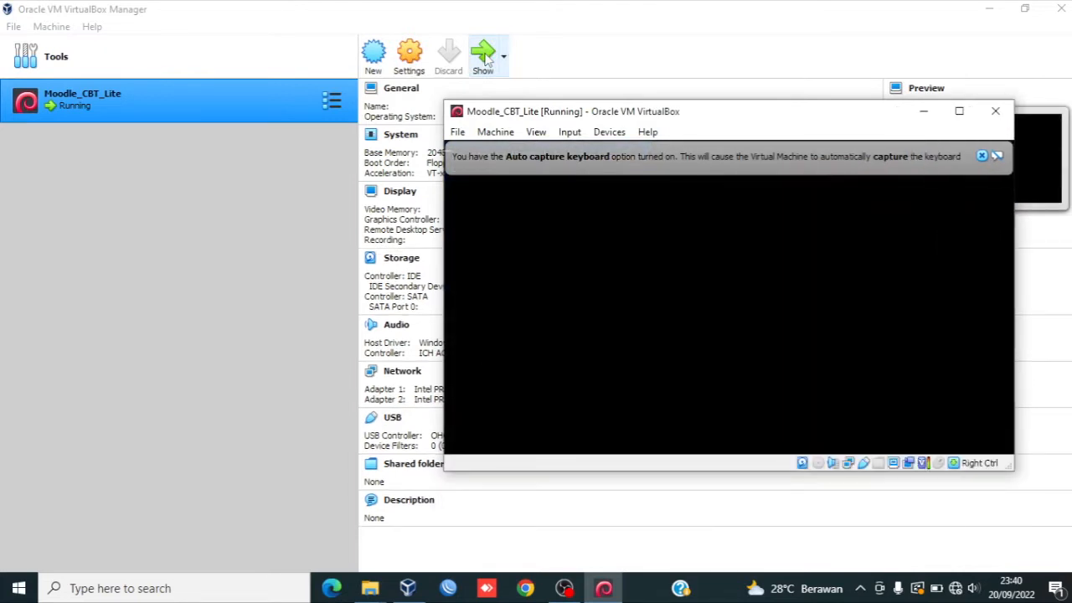
{"action": "left_click", "coordinate": [982, 157]}
{"action": "left_click", "coordinate": [982, 156]}
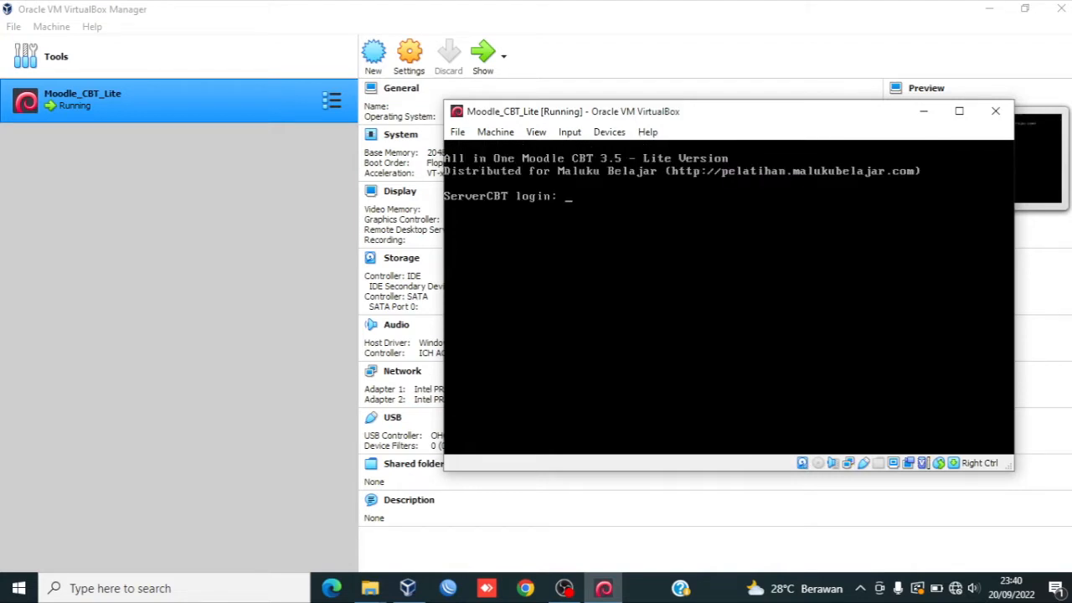
Step: Log in to the ServerCBT console as aio with the account password
{"action": "type", "text": "aio"}
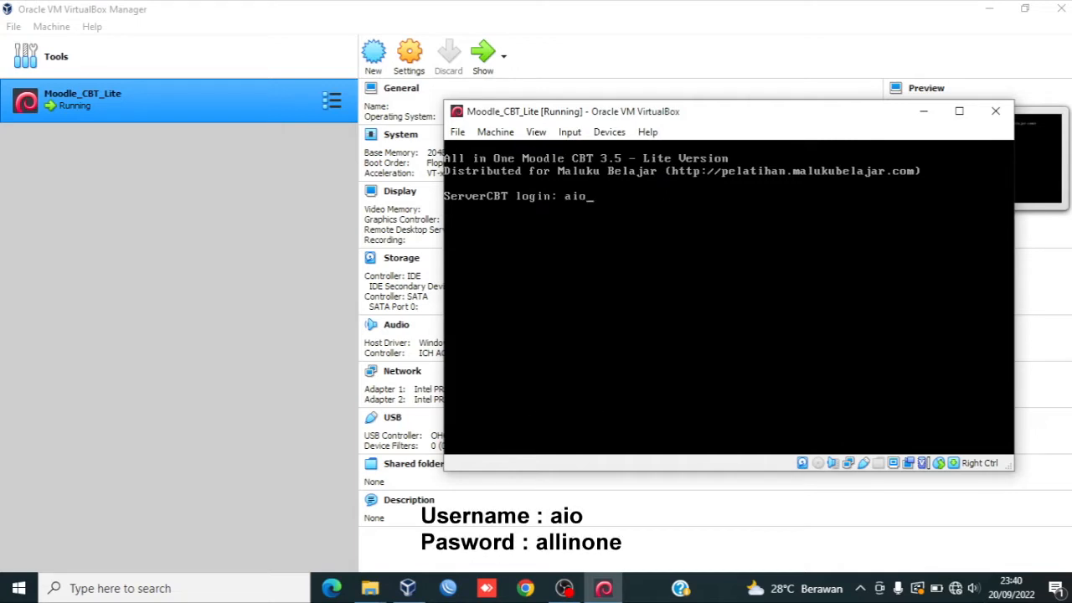
{"action": "key", "text": "Return"}
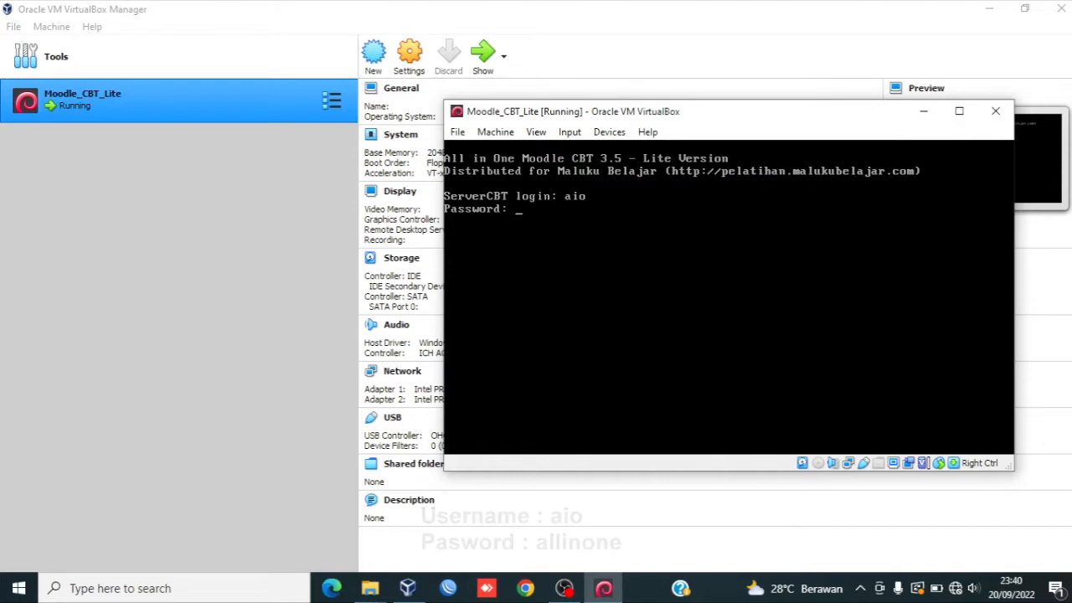
{"action": "type", "text": "allinone"}
{"action": "key", "text": "Return"}
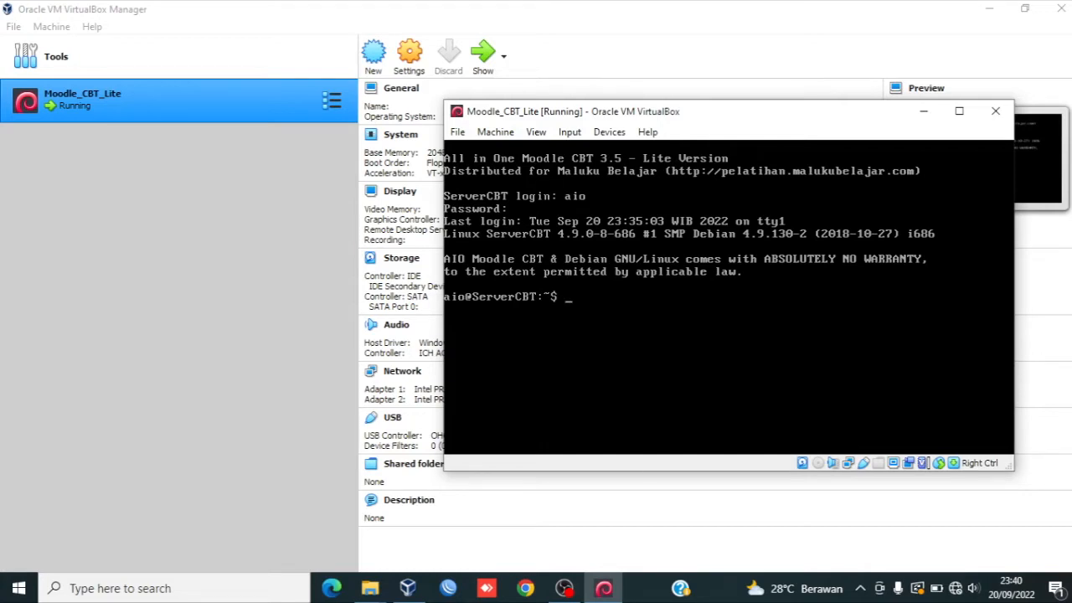
Step: Open the browser and go to the address 192.168.0.200/cbtadmin
{"action": "left_click", "coordinate": [526, 588]}
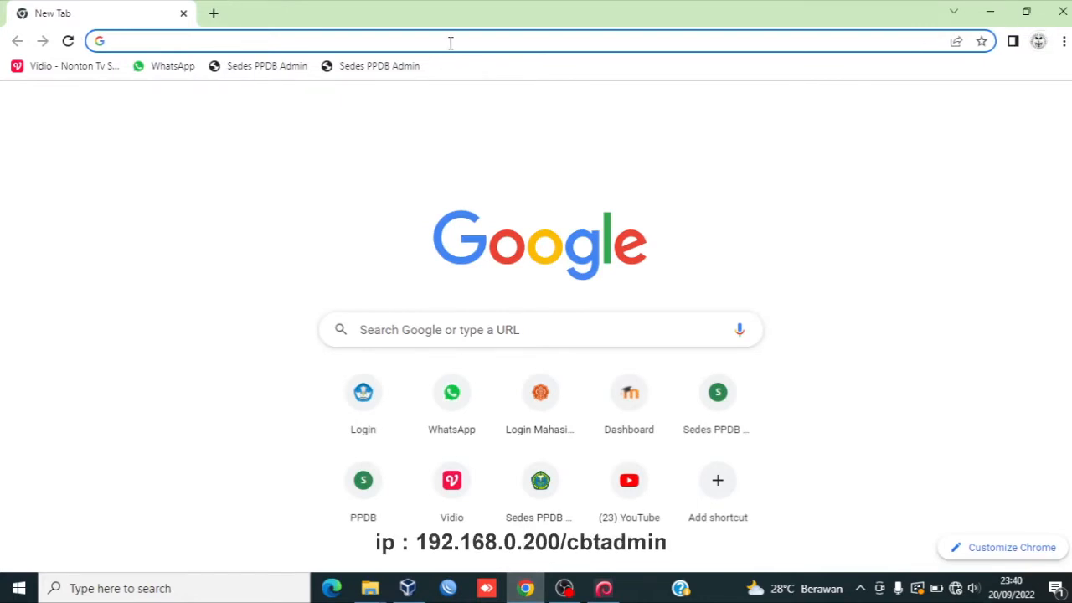
{"action": "type", "text": "192.1"}
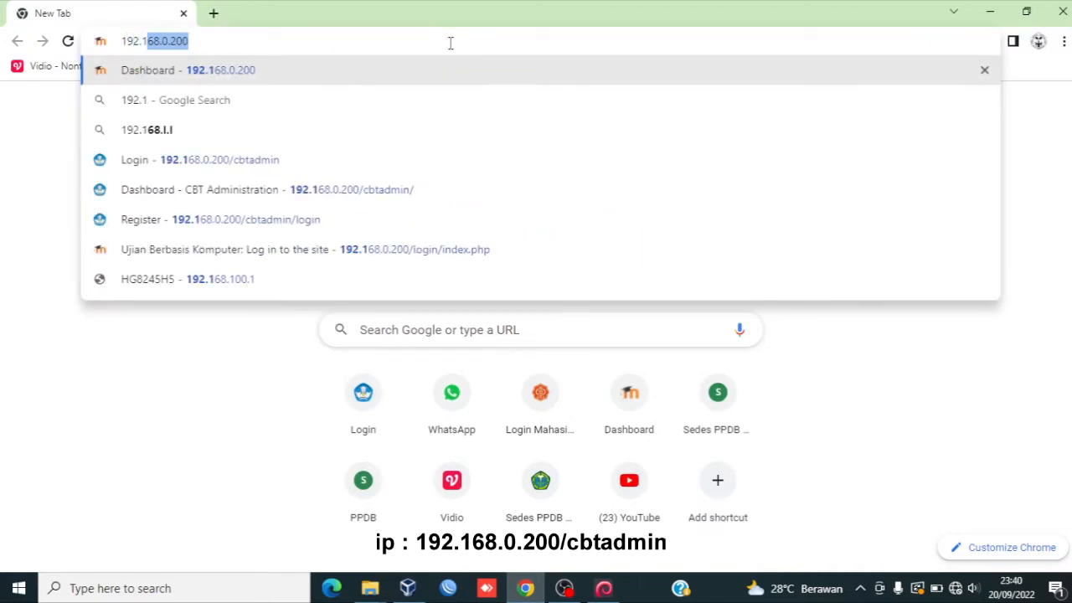
{"action": "type", "text": "68.0"}
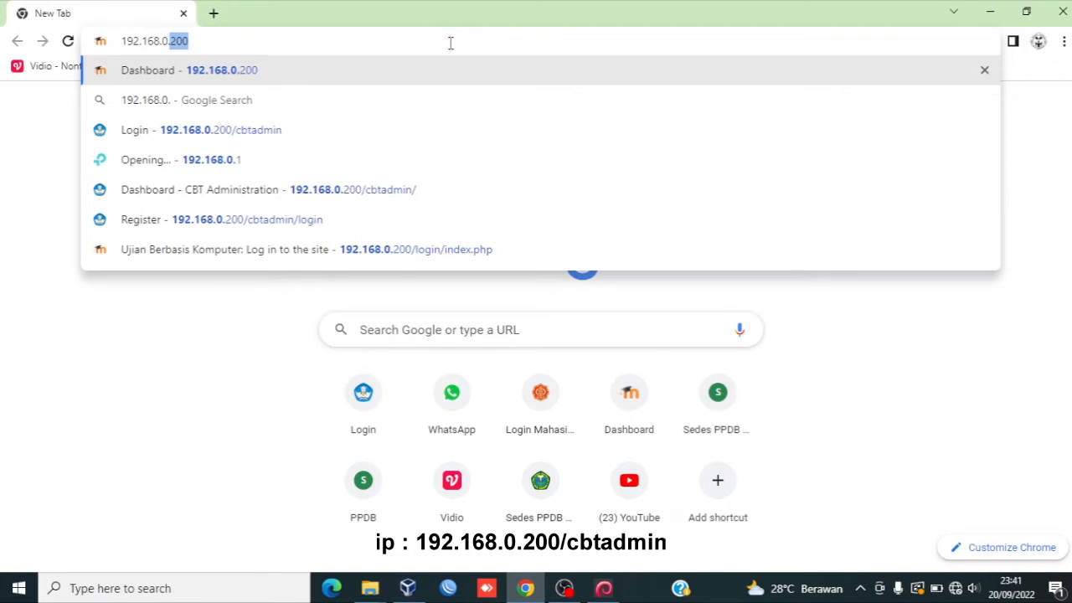
{"action": "type", "text": ".200/"}
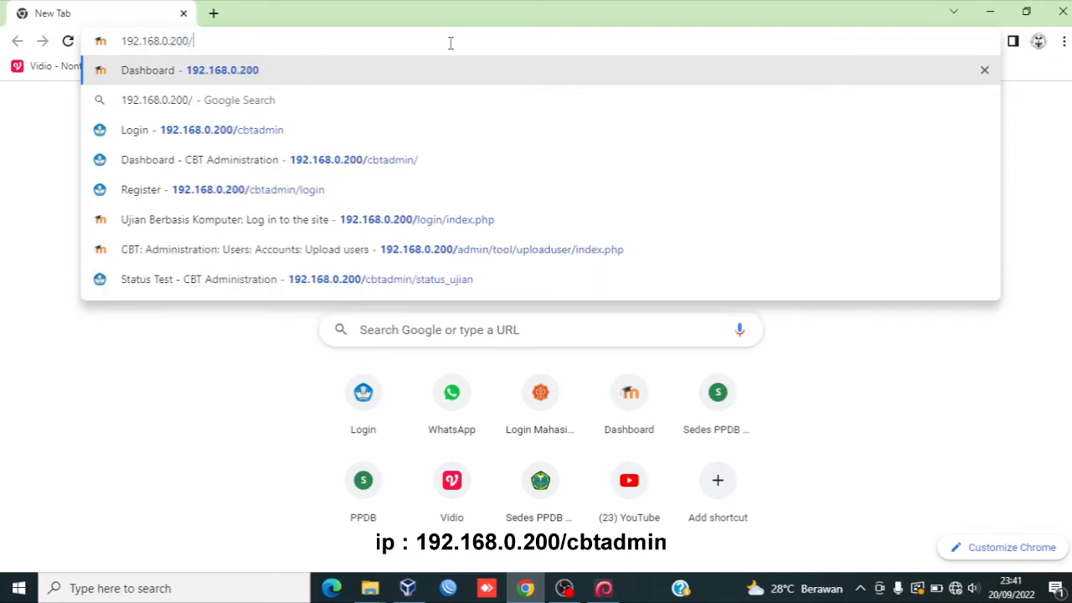
{"action": "type", "text": "cbt"}
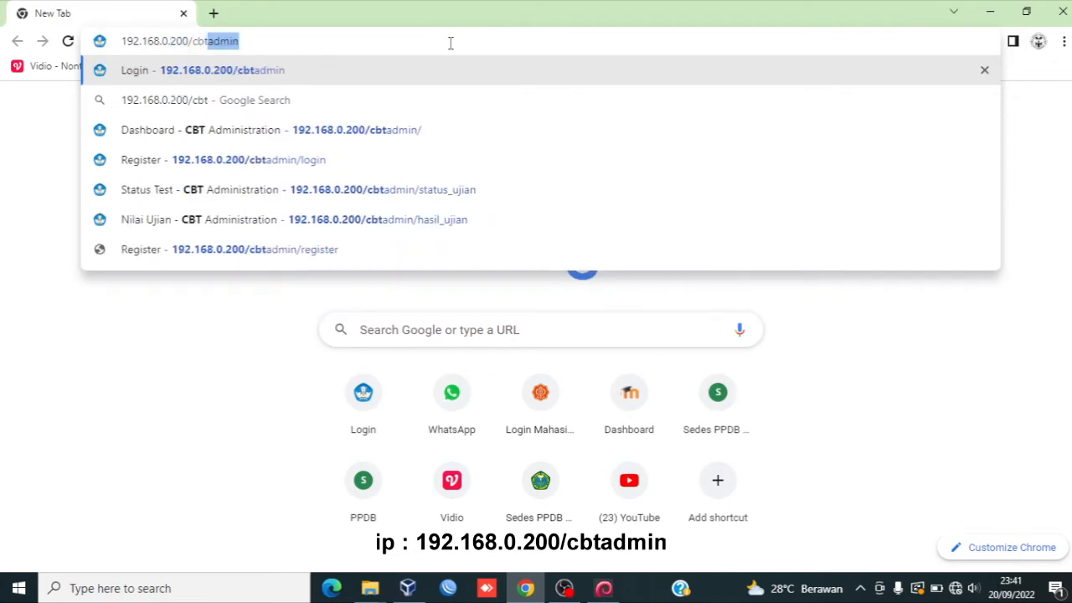
{"action": "type", "text": "admin"}
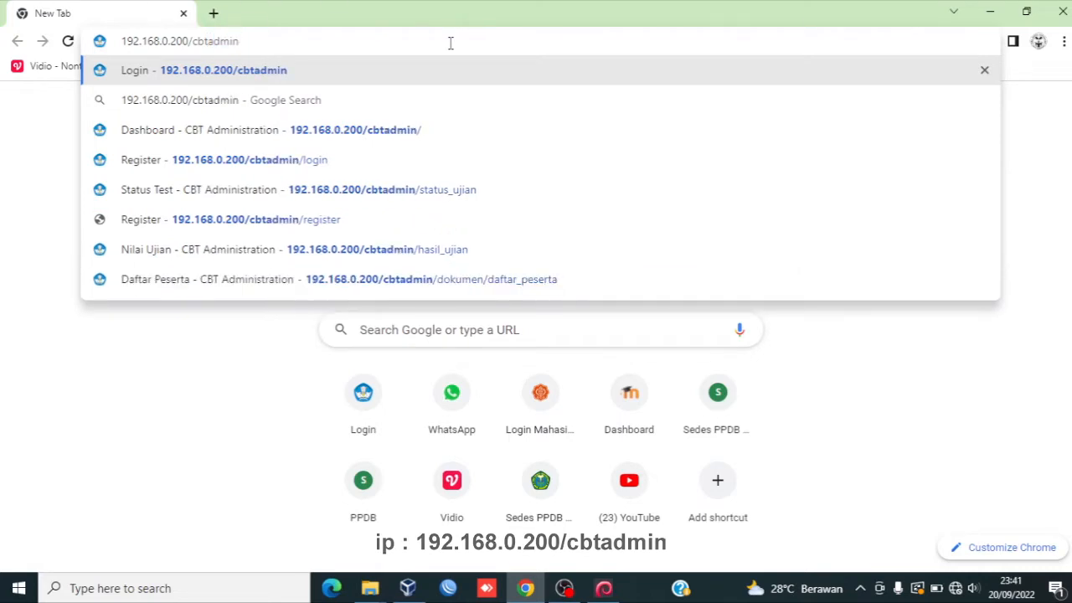
{"action": "key", "text": "Return"}
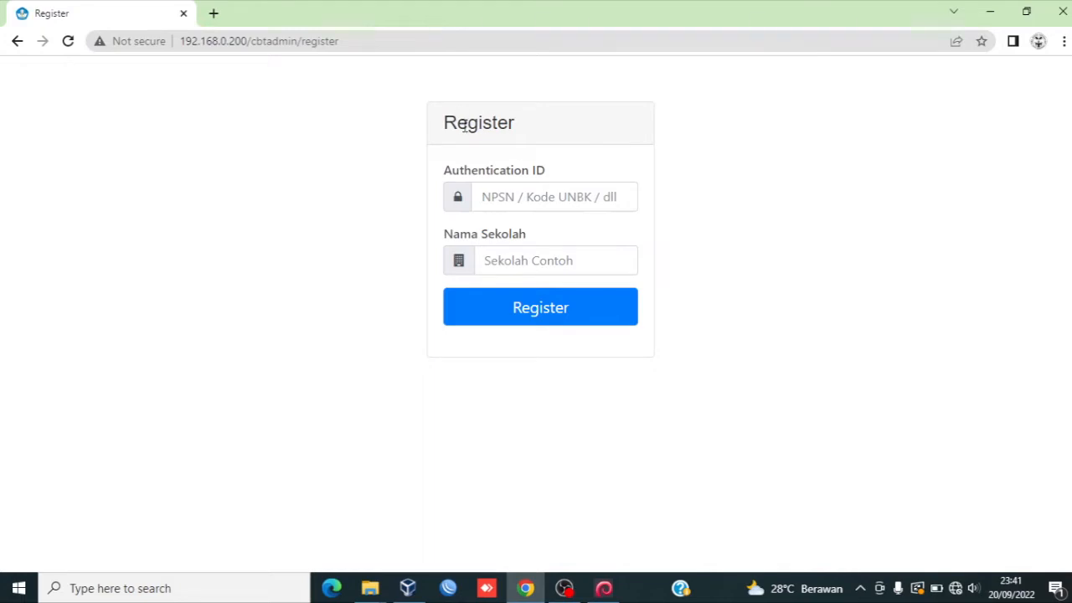
Step: Register the server with the school's authentication ID and the school name SMA SEDES SAPIENTIAE KOTA SEMARANG
{"action": "left_click", "coordinate": [506, 199]}
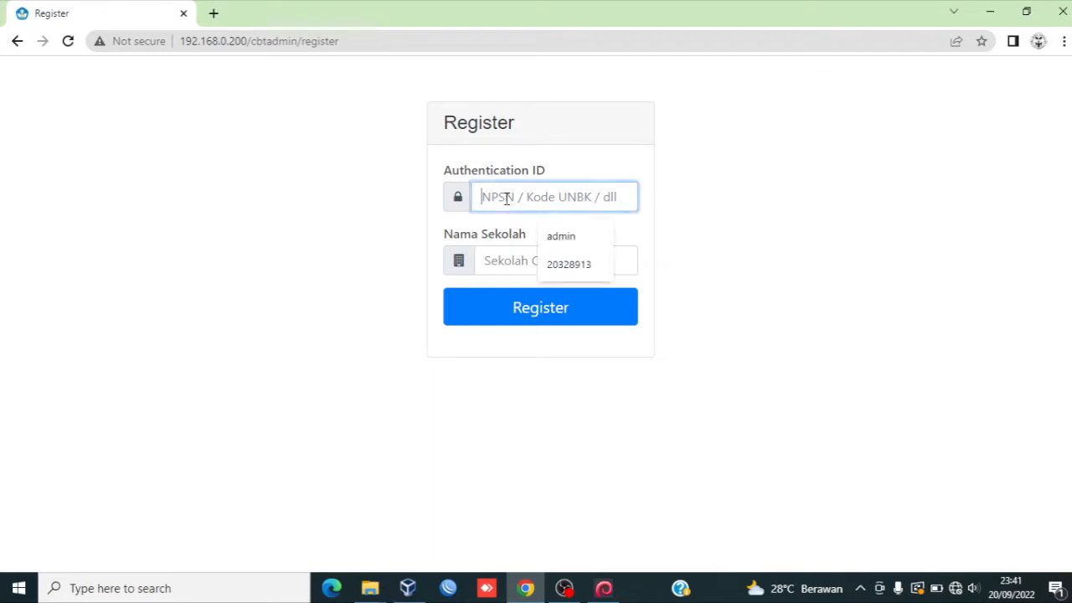
{"action": "left_click", "coordinate": [554, 264]}
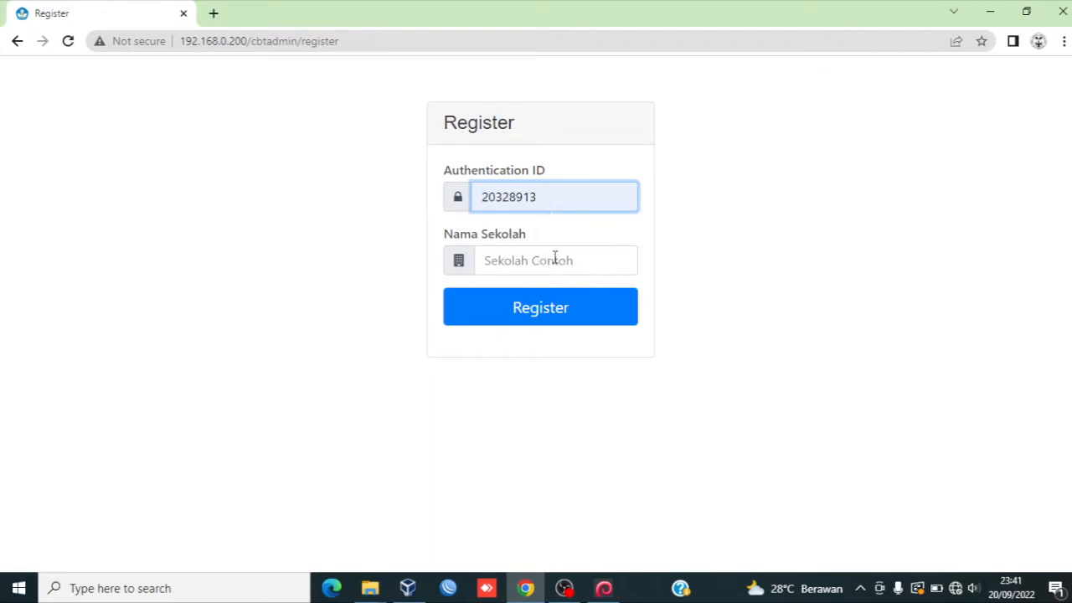
{"action": "left_click", "coordinate": [554, 258]}
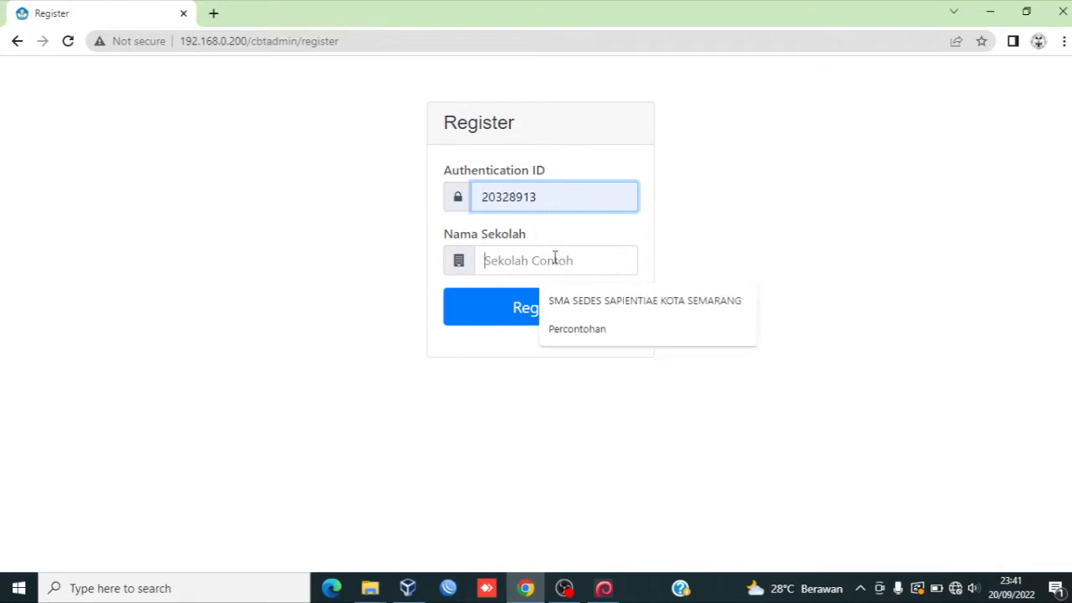
{"action": "left_click", "coordinate": [570, 300]}
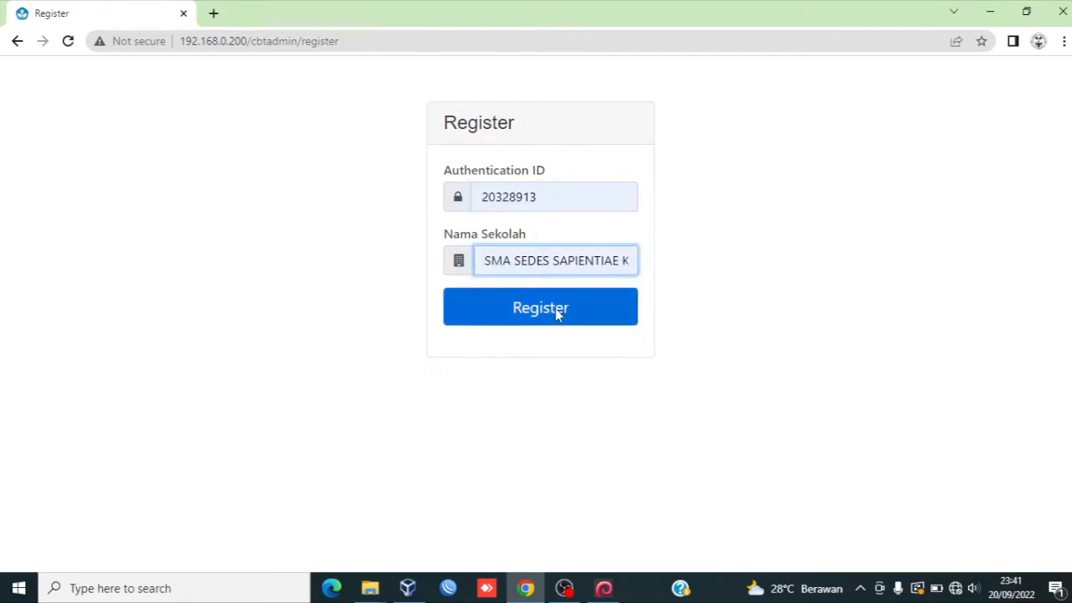
{"action": "left_click", "coordinate": [555, 308]}
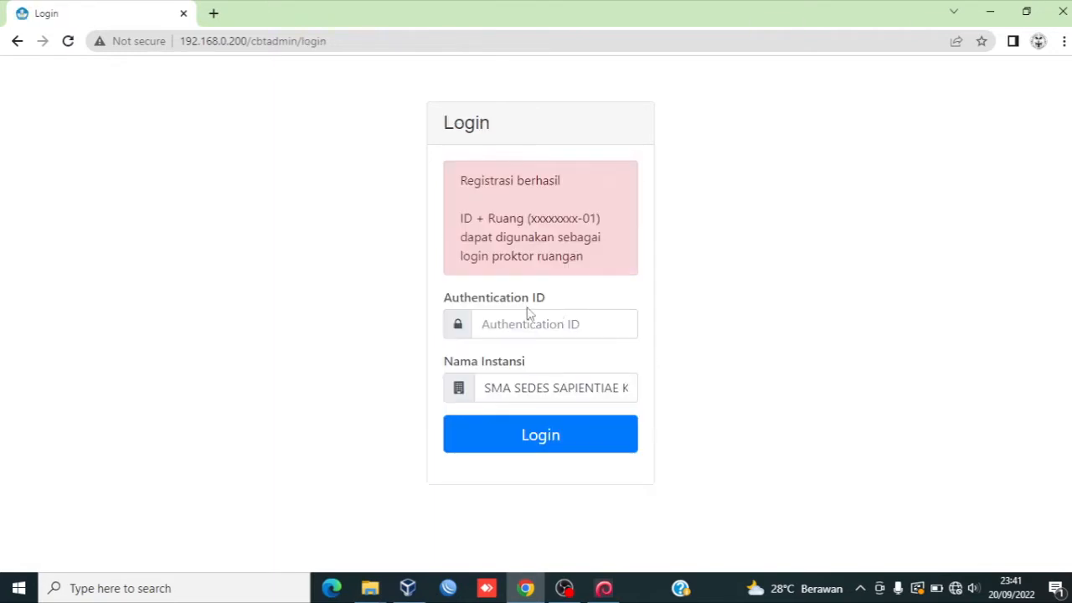
Step: Log in to the CBT administration with authentication ID admin and the admin password
{"action": "left_click", "coordinate": [531, 319]}
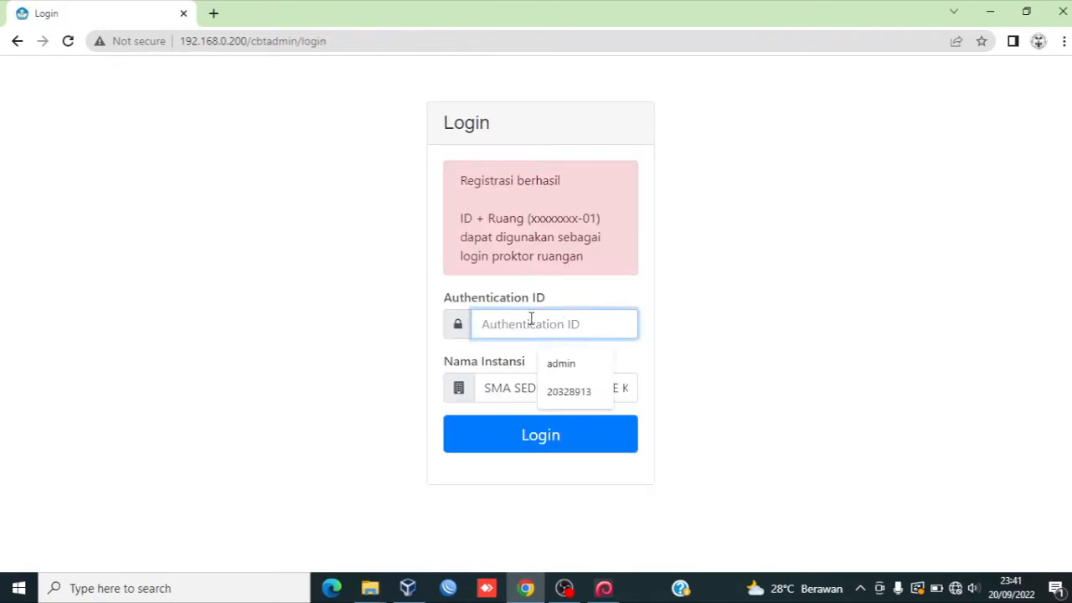
{"action": "left_click", "coordinate": [555, 365]}
{"action": "left_click", "coordinate": [541, 434]}
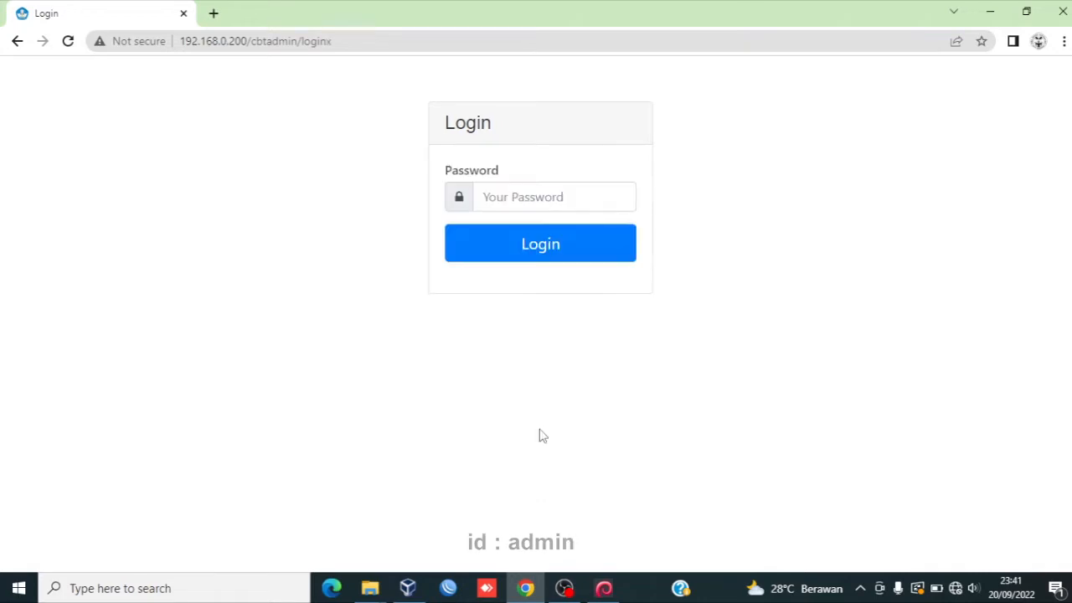
{"action": "left_click", "coordinate": [532, 196]}
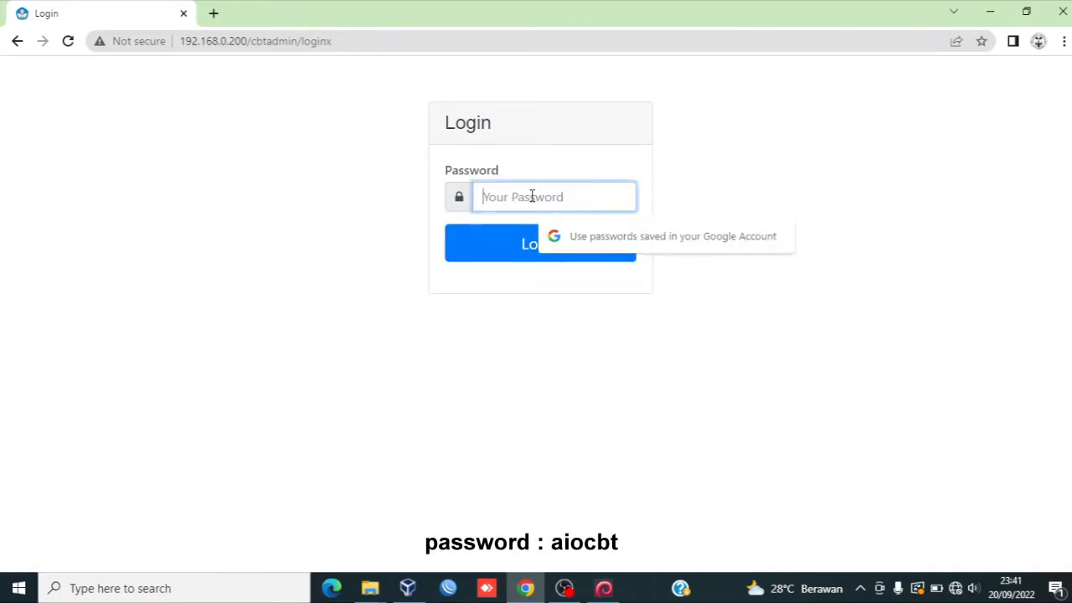
{"action": "type", "text": "aioc"}
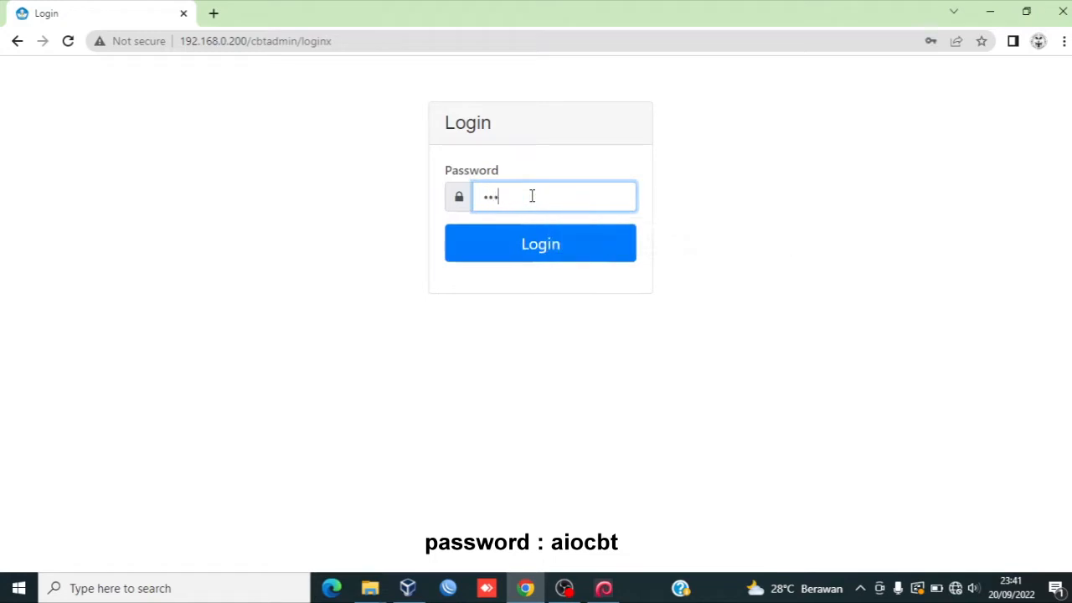
{"action": "type", "text": "bt"}
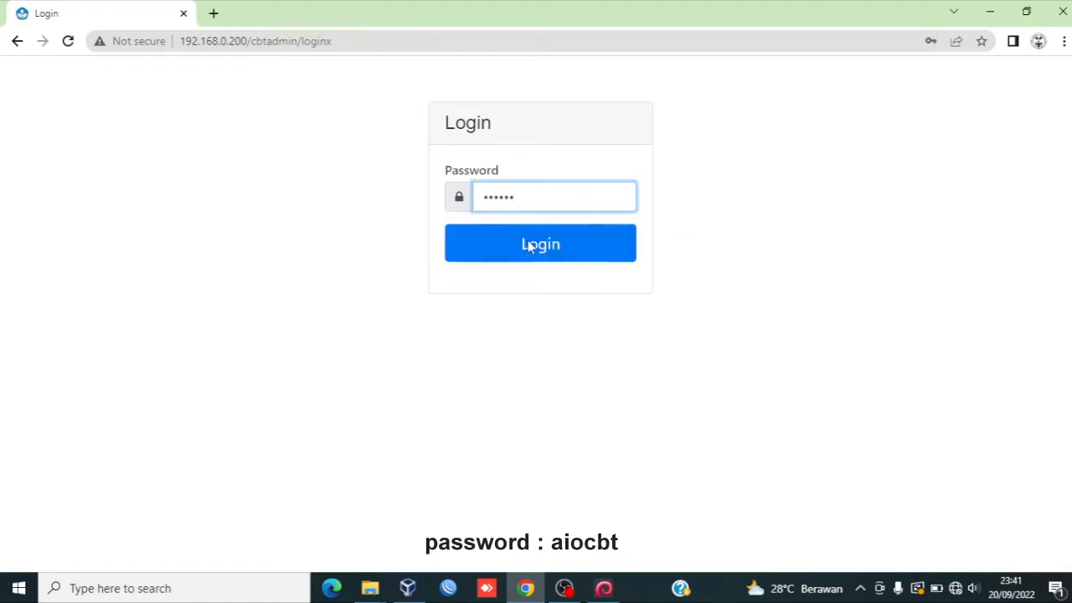
{"action": "left_click", "coordinate": [529, 250]}
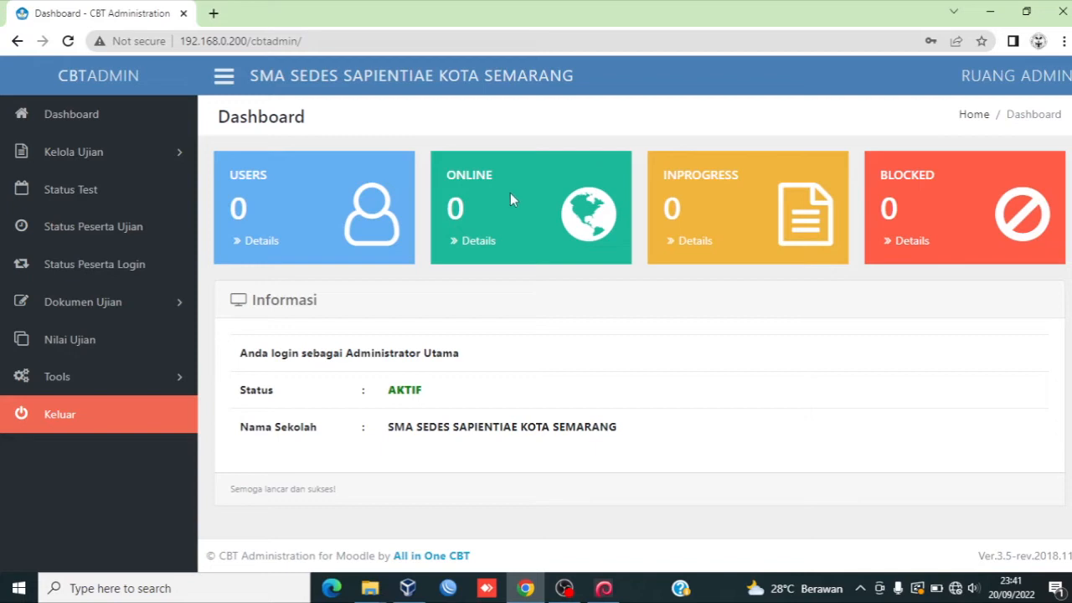
Step: Open the exam list and add a new exam named PTS-5oktober2022-1
{"action": "left_click", "coordinate": [150, 163]}
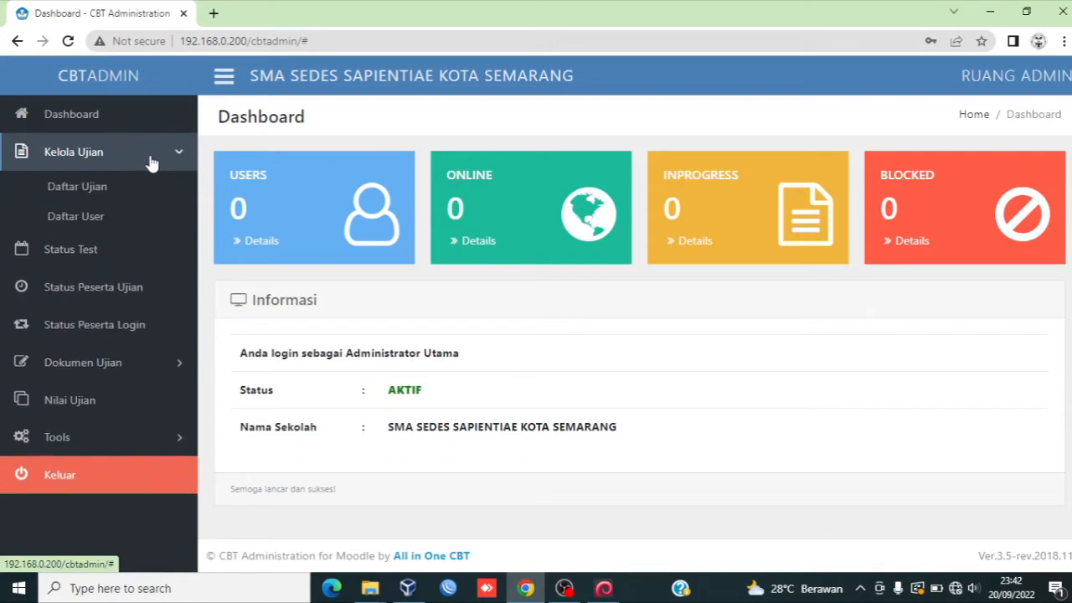
{"action": "left_click", "coordinate": [120, 194]}
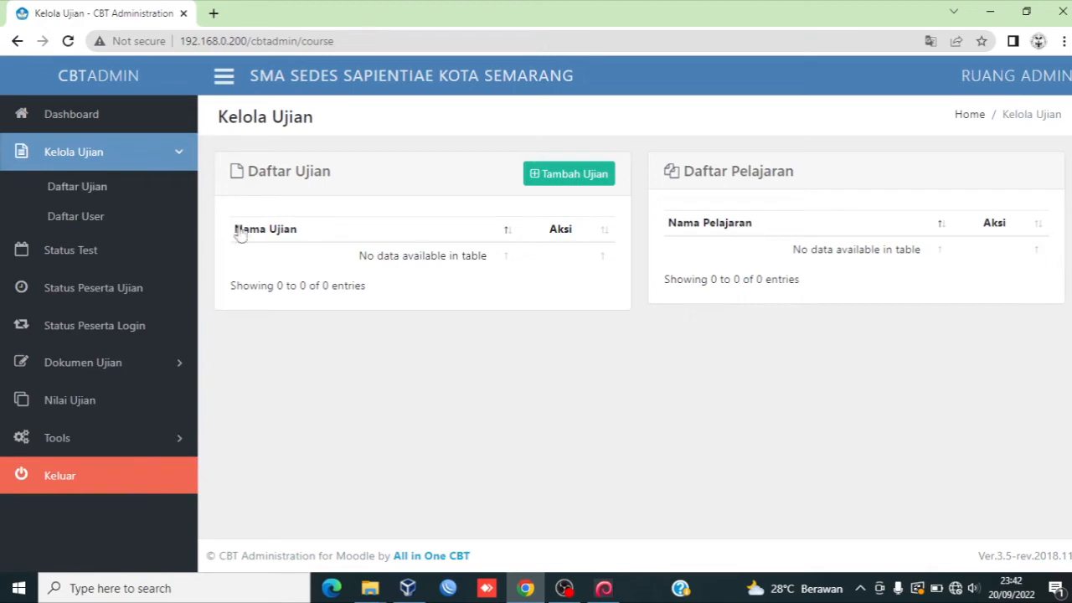
{"action": "left_click", "coordinate": [557, 176]}
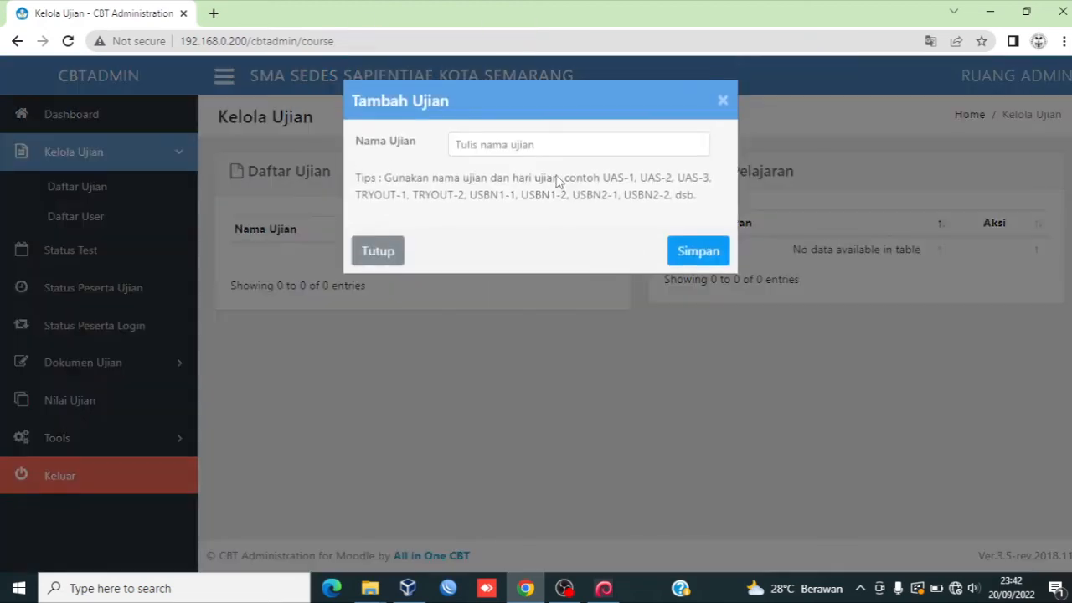
{"action": "left_click", "coordinate": [553, 146]}
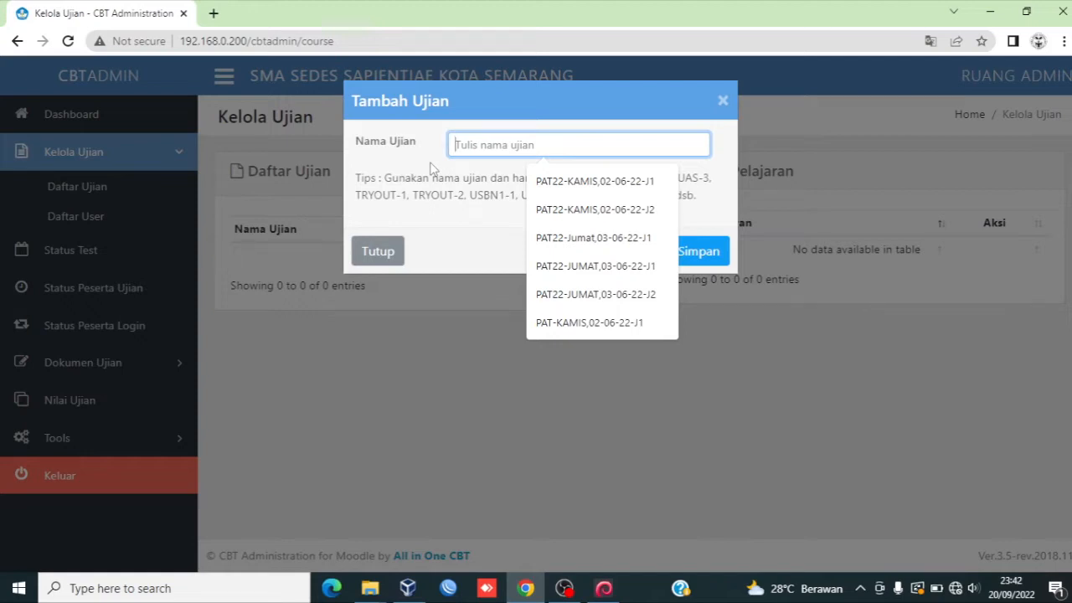
{"action": "type", "text": "PTS"}
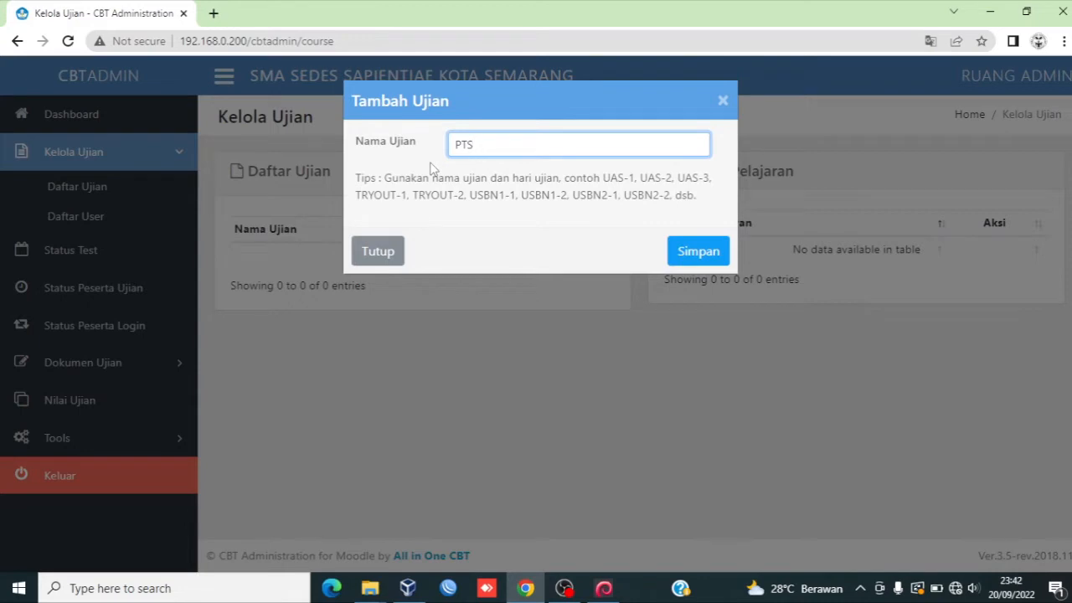
{"action": "type", "text": "-5oktober2022"}
{"action": "type", "text": "-1"}
{"action": "left_click", "coordinate": [701, 259]}
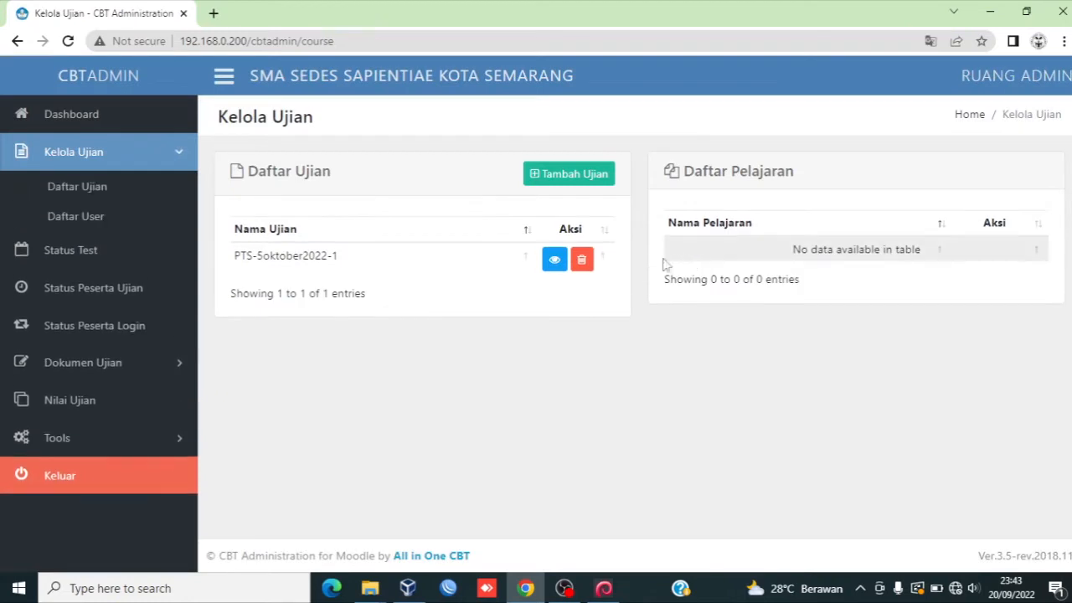
Step: Open the exam's subjects and start adding a subject named Matematika (W)-1
{"action": "left_click", "coordinate": [552, 263]}
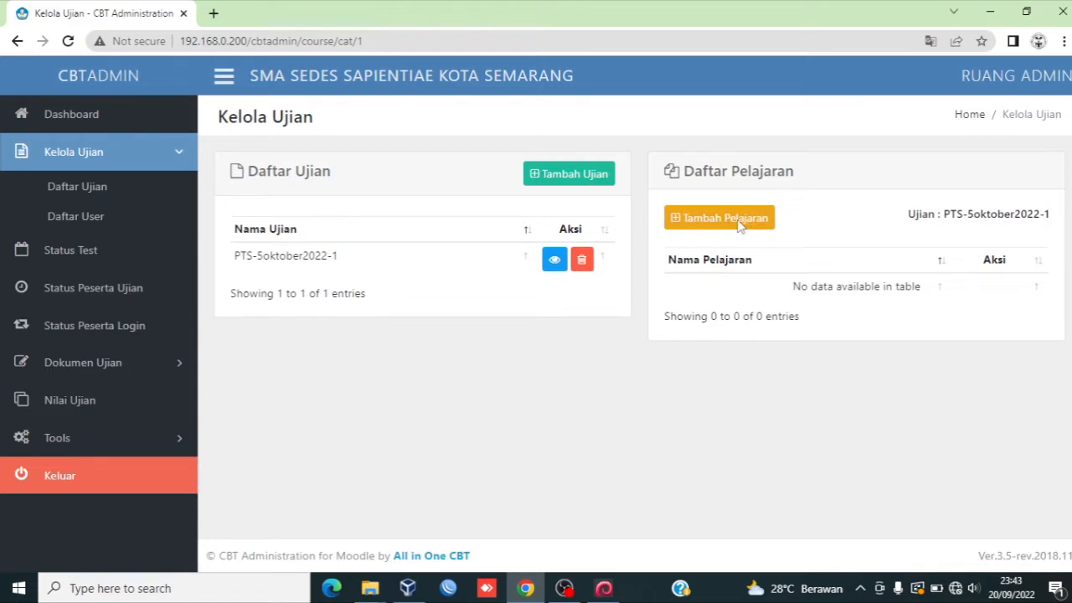
{"action": "left_click", "coordinate": [739, 224]}
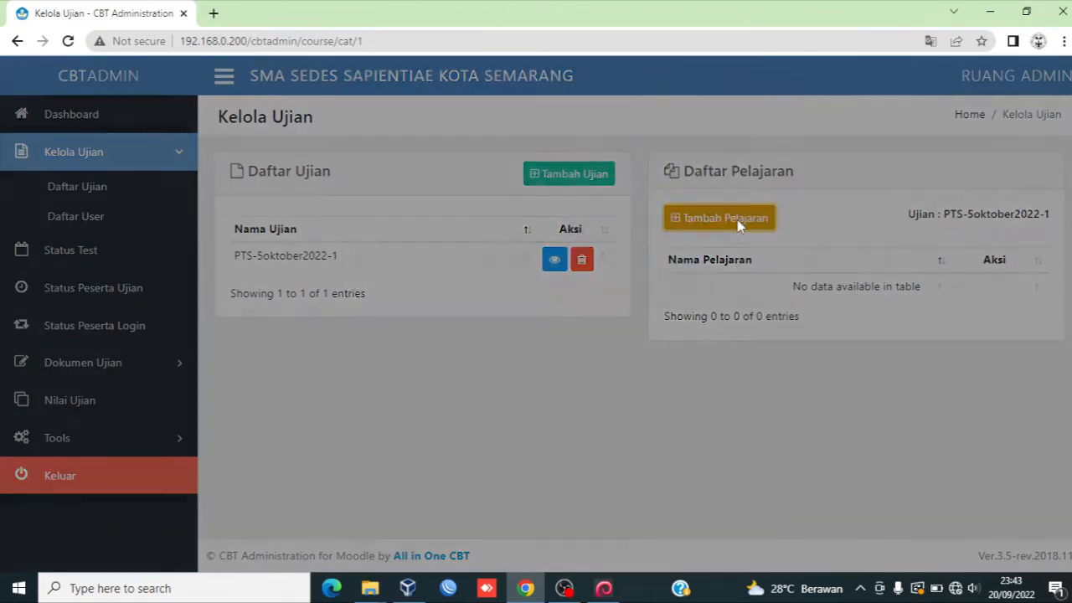
{"action": "left_click", "coordinate": [594, 148]}
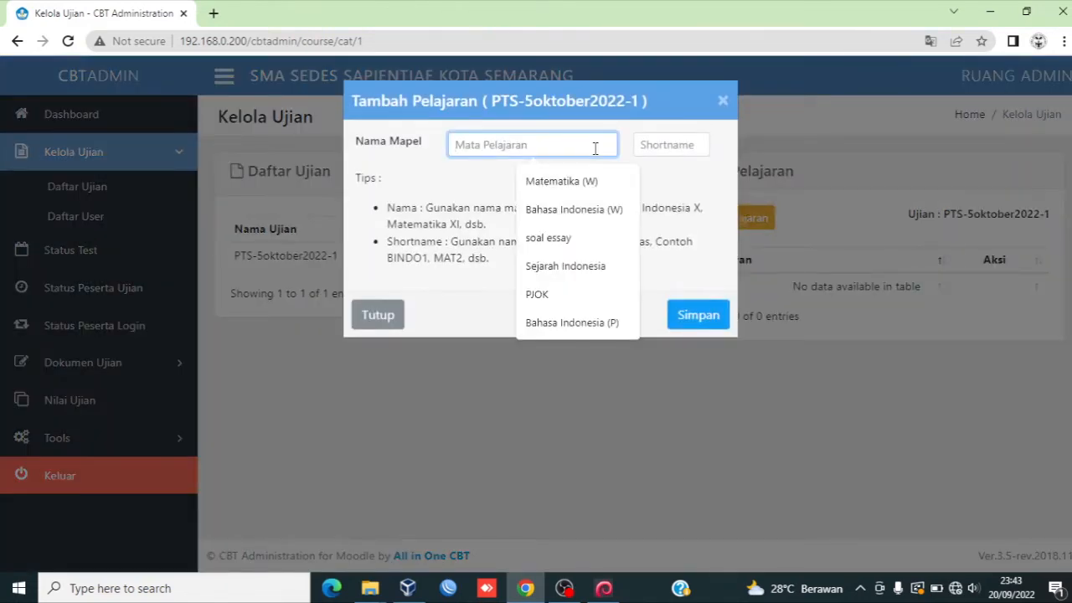
{"action": "left_click", "coordinate": [544, 182]}
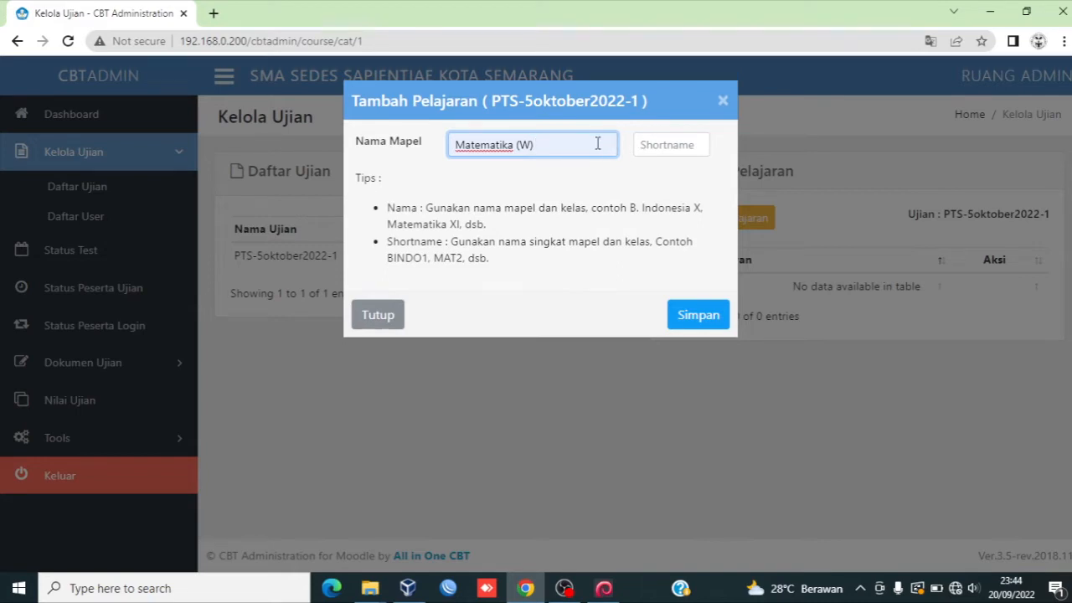
{"action": "type", "text": "(W)-"}
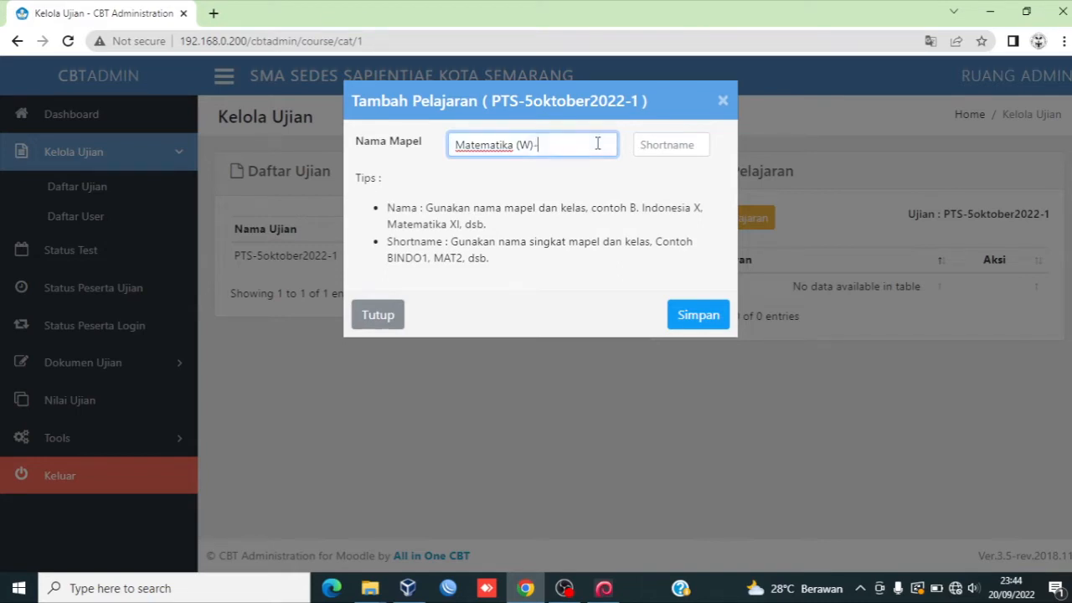
{"action": "type", "text": "X"}
{"action": "key", "text": "BackSpace"}
{"action": "type", "text": "1"}
Step: Set the subject's shortname to contohsoal and save it
{"action": "left_click", "coordinate": [649, 145]}
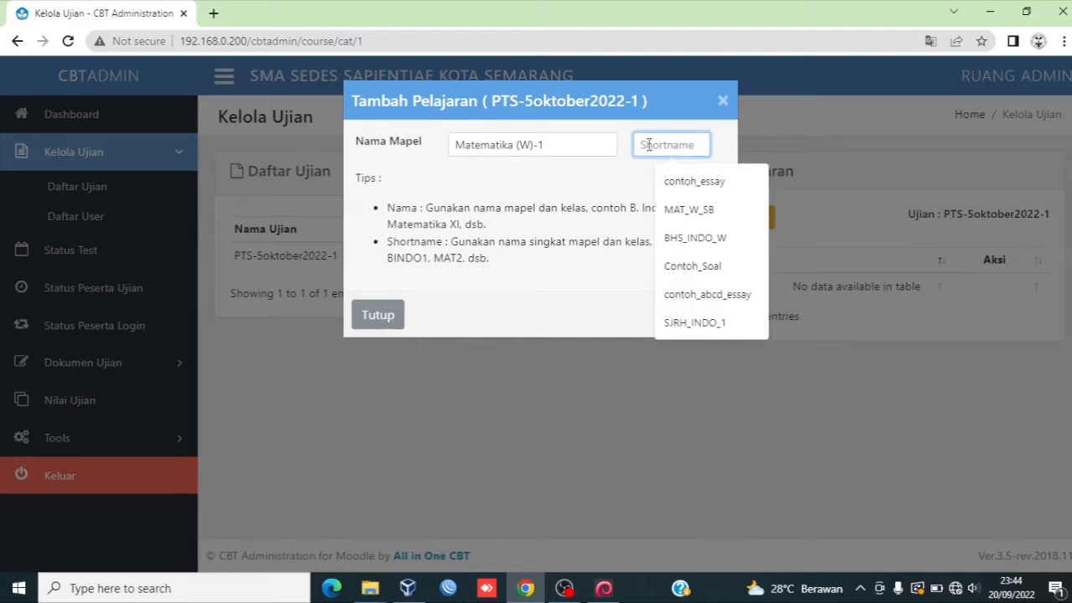
{"action": "left_click", "coordinate": [519, 262]}
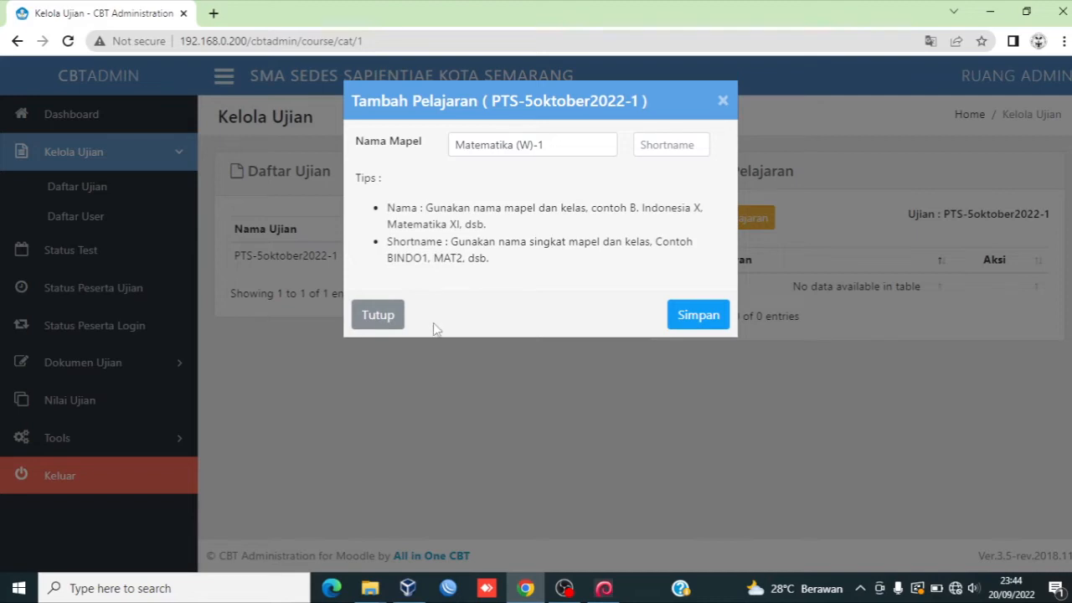
{"action": "left_click", "coordinate": [656, 146]}
{"action": "type", "text": "c"}
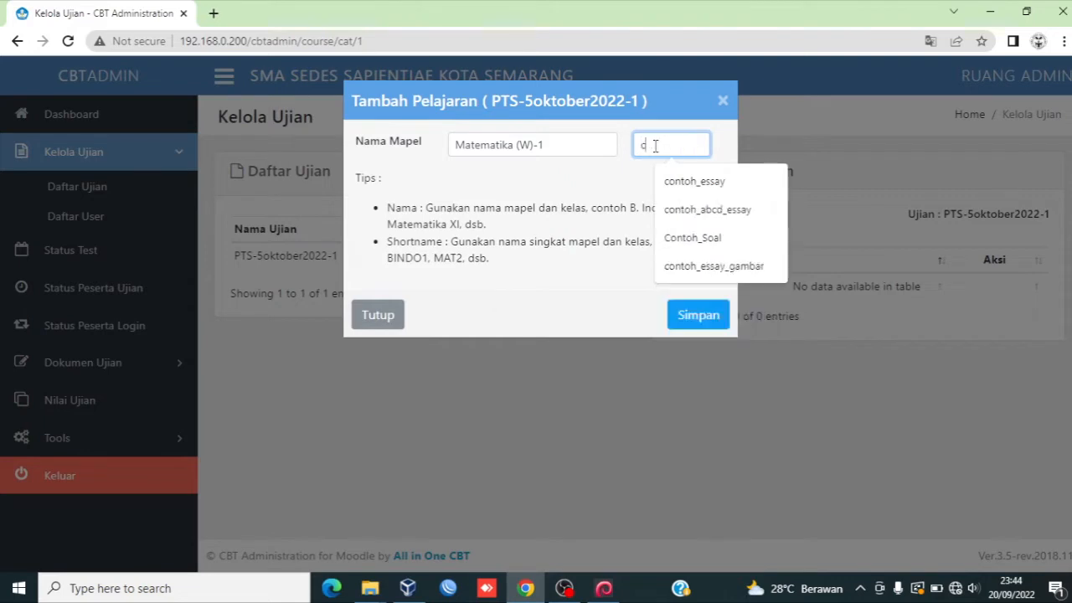
{"action": "type", "text": "ontohsoal"}
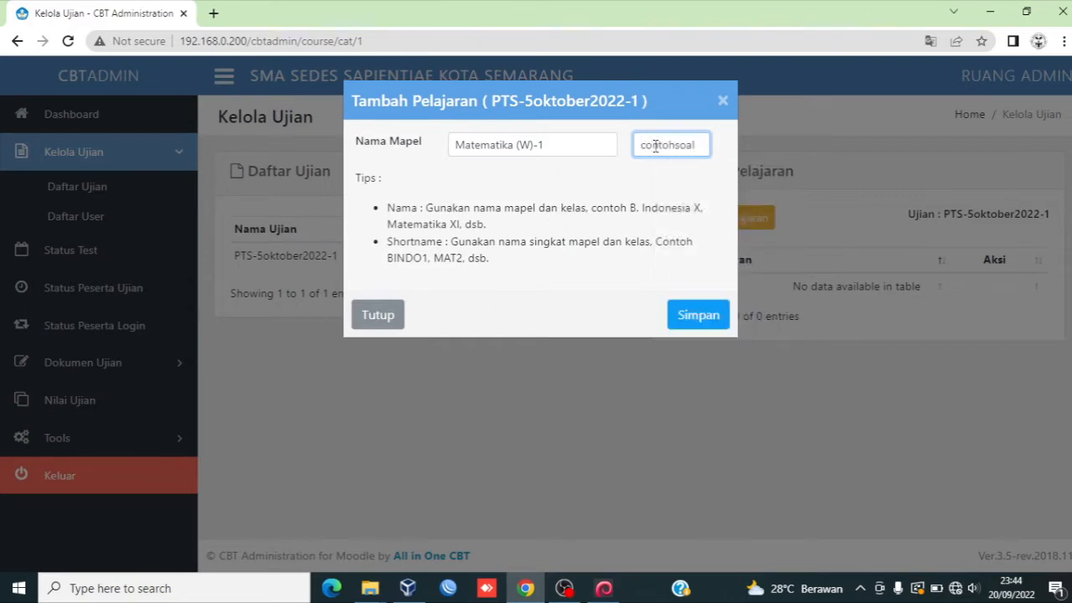
{"action": "left_click", "coordinate": [697, 316]}
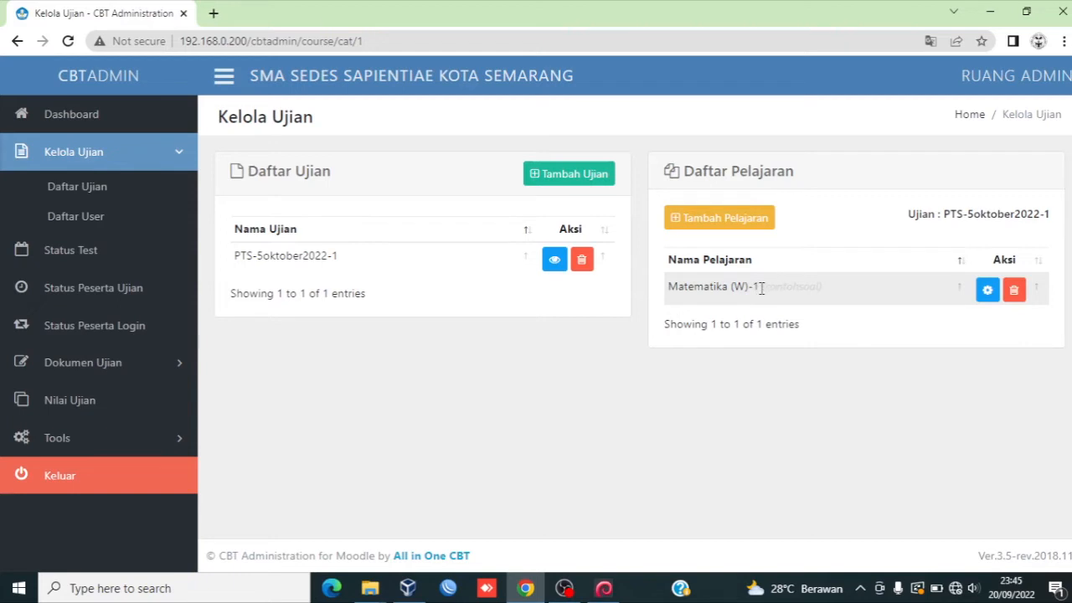
Step: Add a second subject named Sejarah (P) with shortname contohsoal_2 to the exam and save it
{"action": "left_click", "coordinate": [750, 229]}
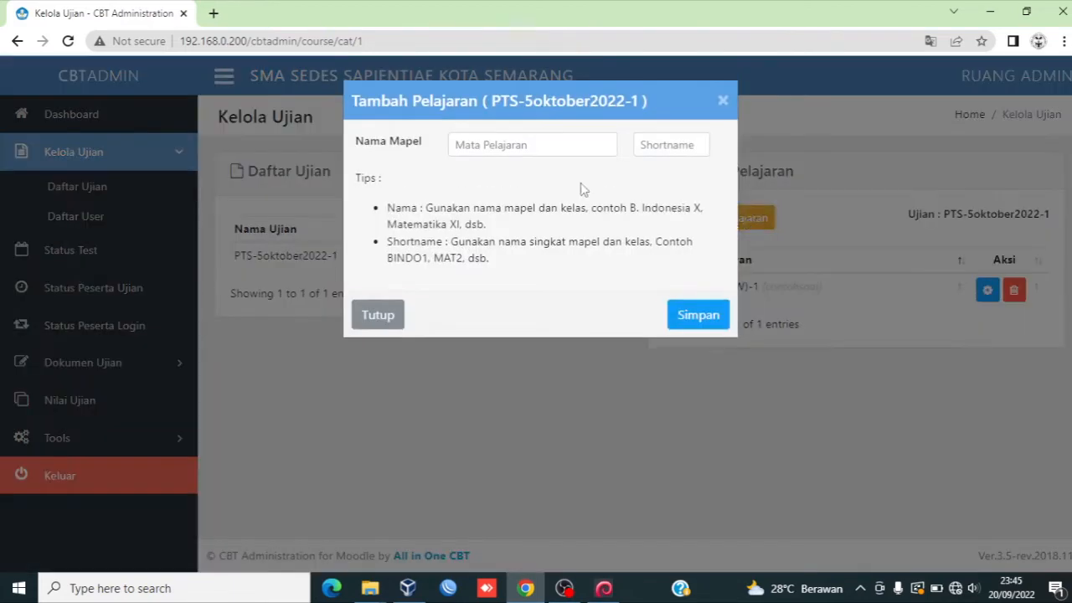
{"action": "left_click", "coordinate": [557, 147]}
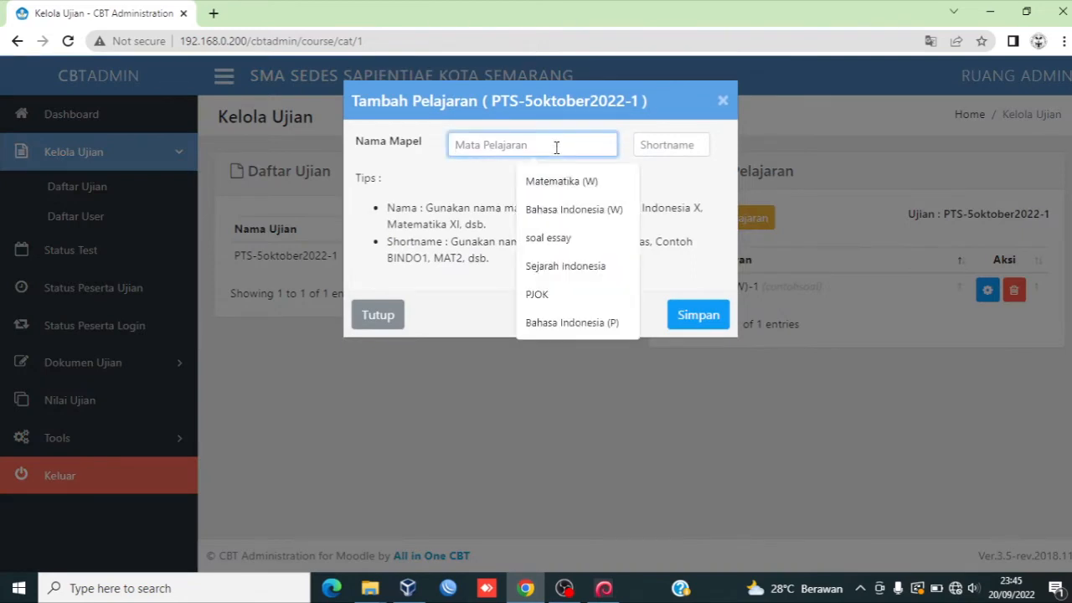
{"action": "type", "text": "sejarah"}
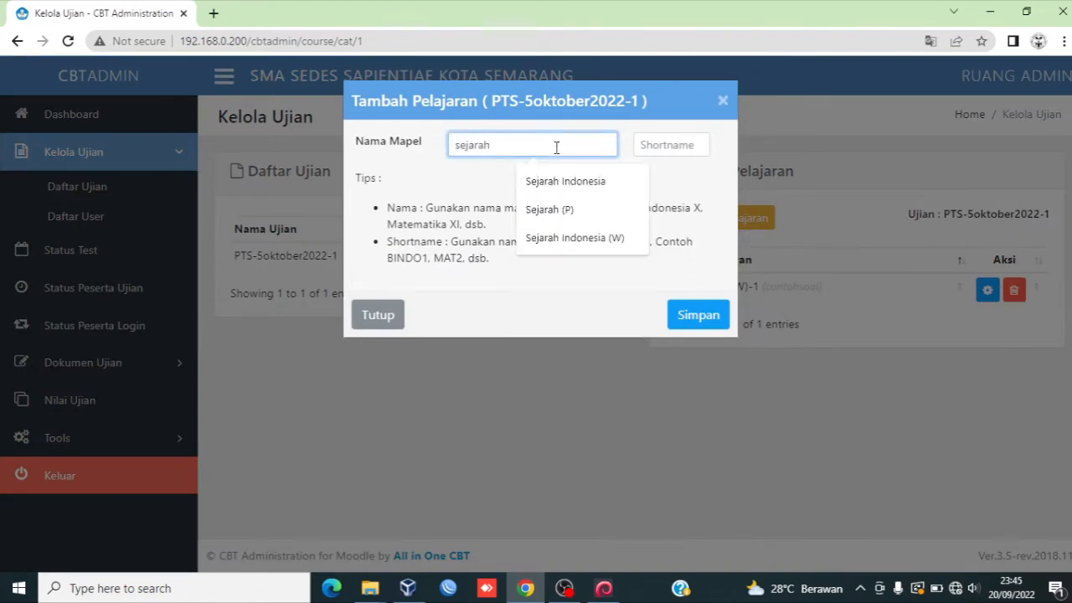
{"action": "left_click", "coordinate": [549, 209]}
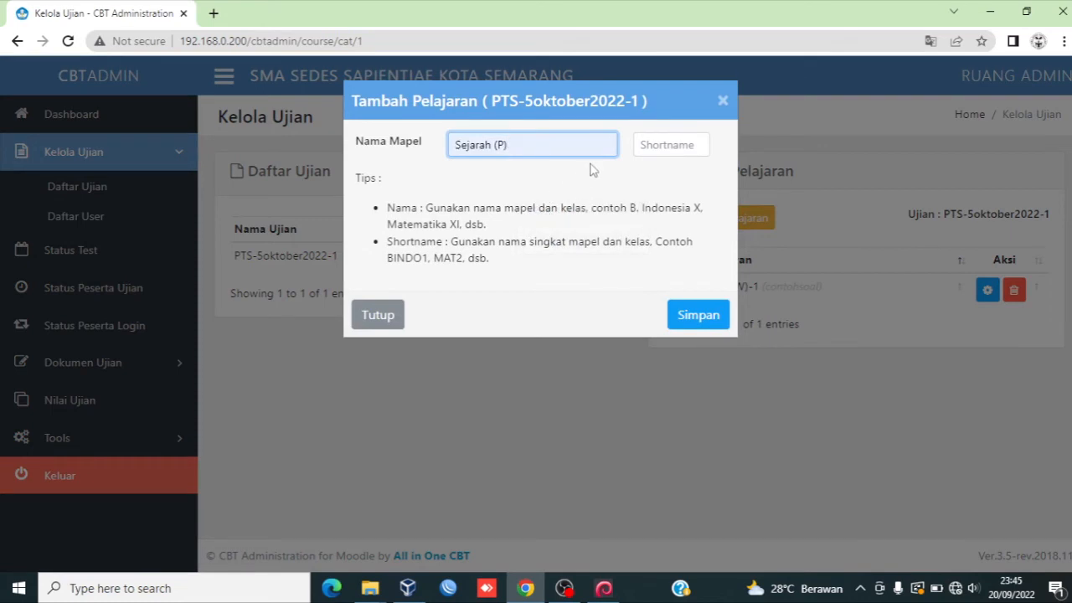
{"action": "left_click", "coordinate": [656, 145]}
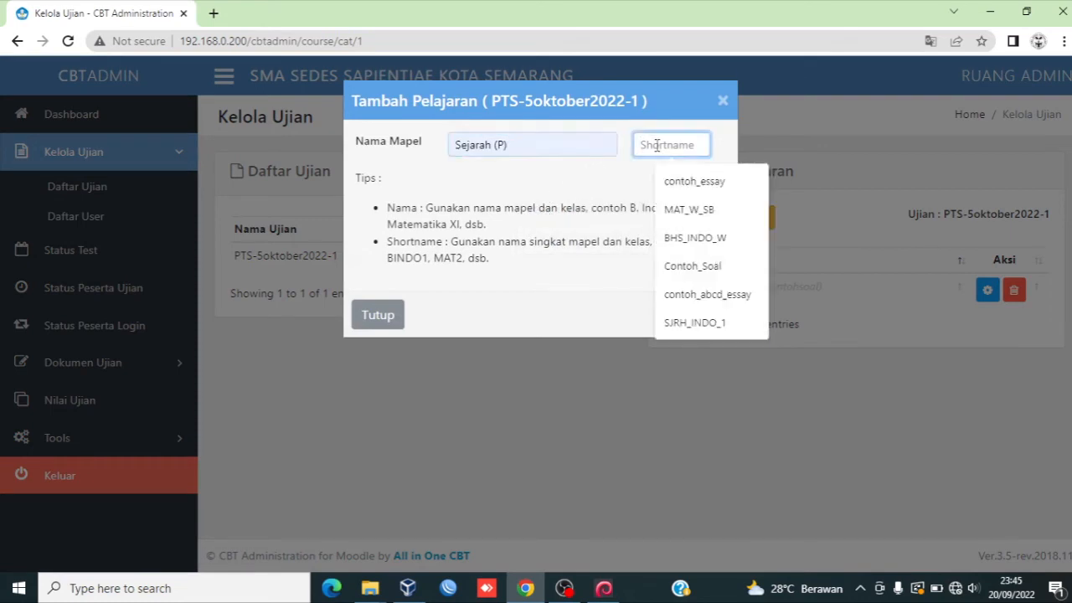
{"action": "type", "text": "co"}
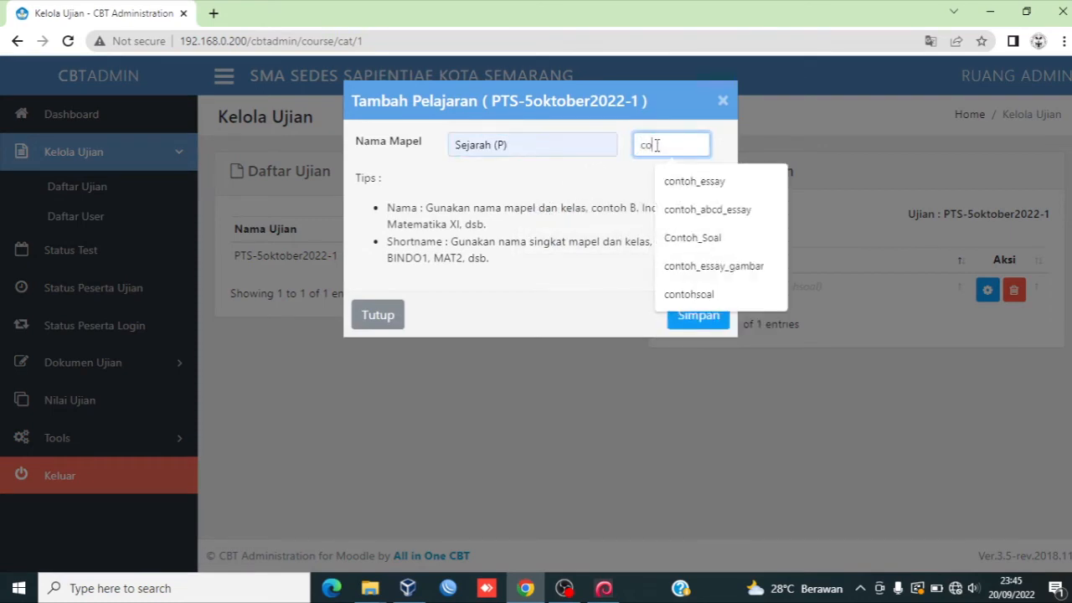
{"action": "type", "text": "ntohsoal"}
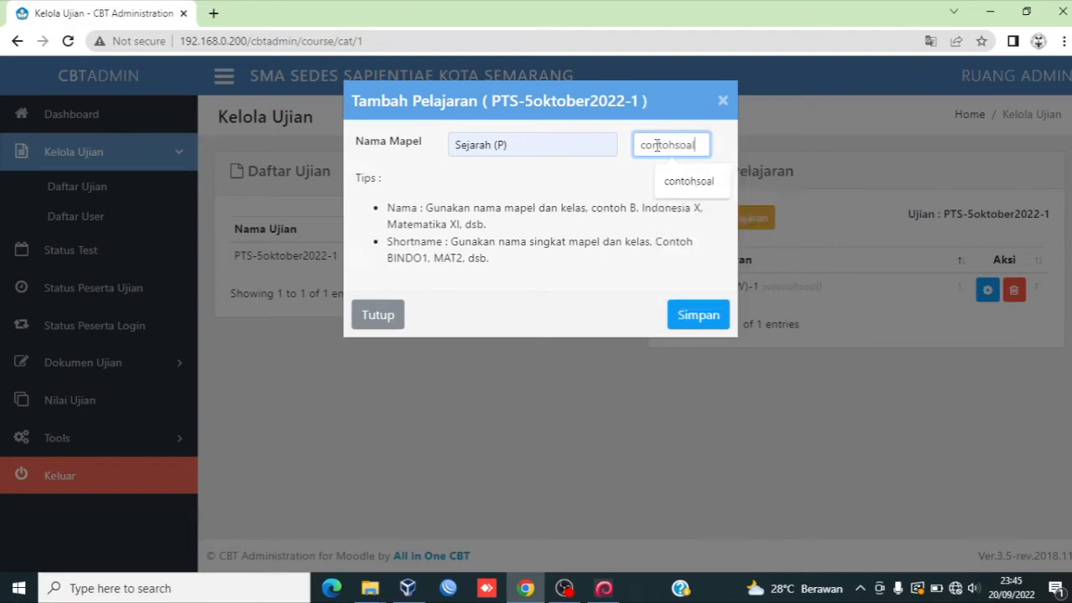
{"action": "type", "text": "_2"}
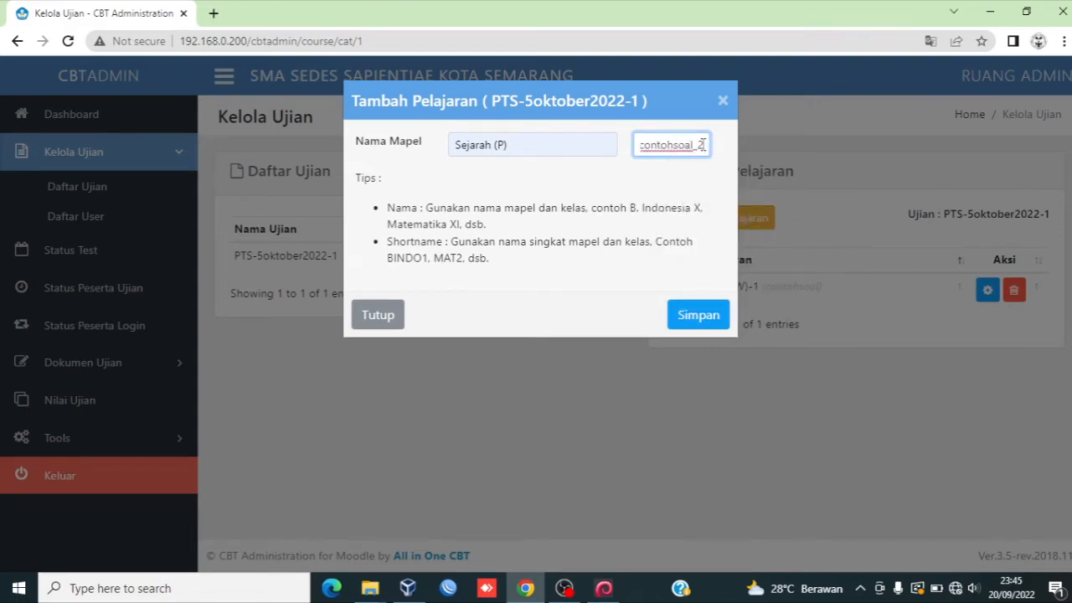
{"action": "left_click_drag", "start_coordinate": [705, 145], "coordinate": [697, 145]}
{"action": "left_click", "coordinate": [689, 316]}
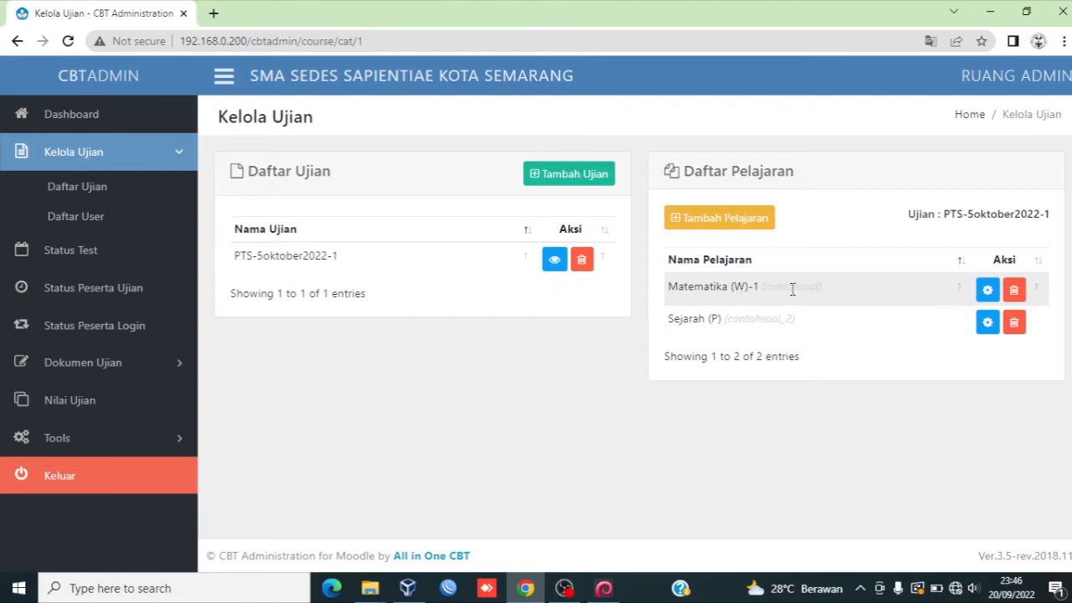
Step: Open the Matematika (W)-1 subject's settings and log in to Moodle as admin with the account password
{"action": "left_click", "coordinate": [987, 292]}
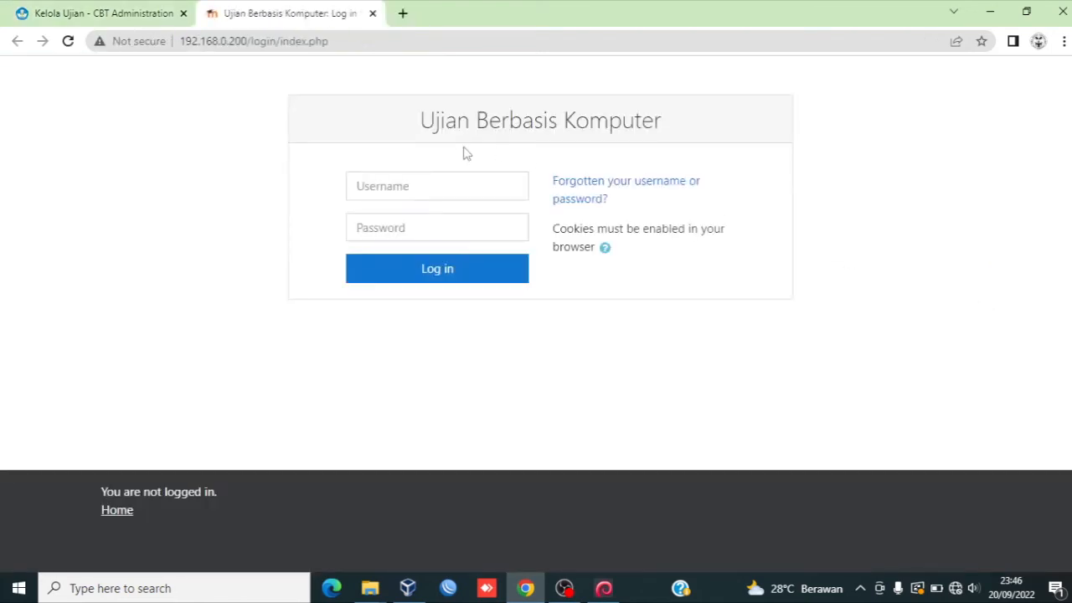
{"action": "left_click", "coordinate": [455, 184]}
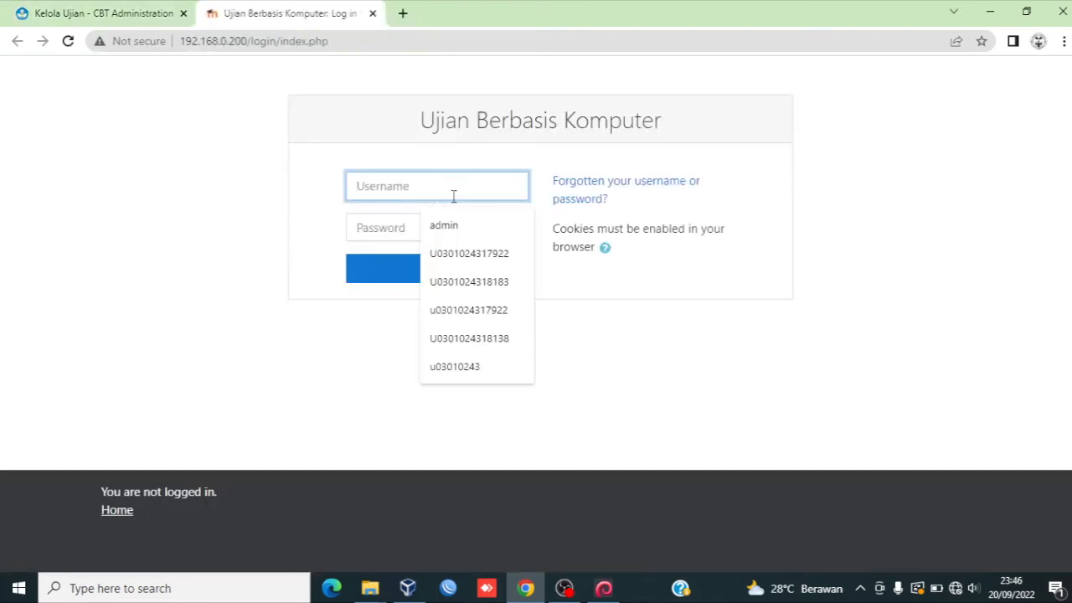
{"action": "left_click", "coordinate": [450, 225]}
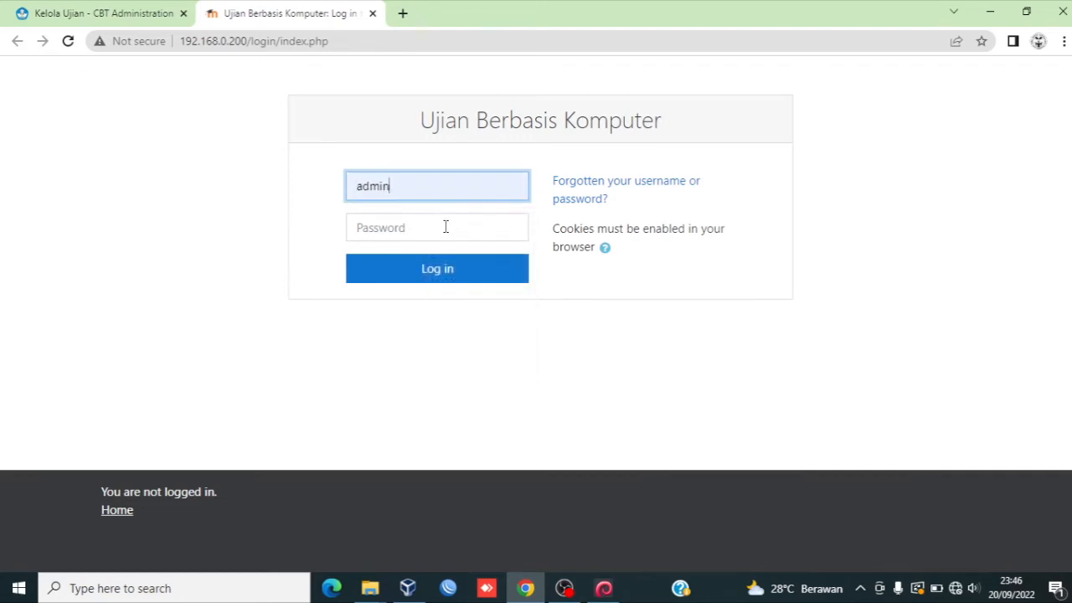
{"action": "left_click", "coordinate": [445, 227]}
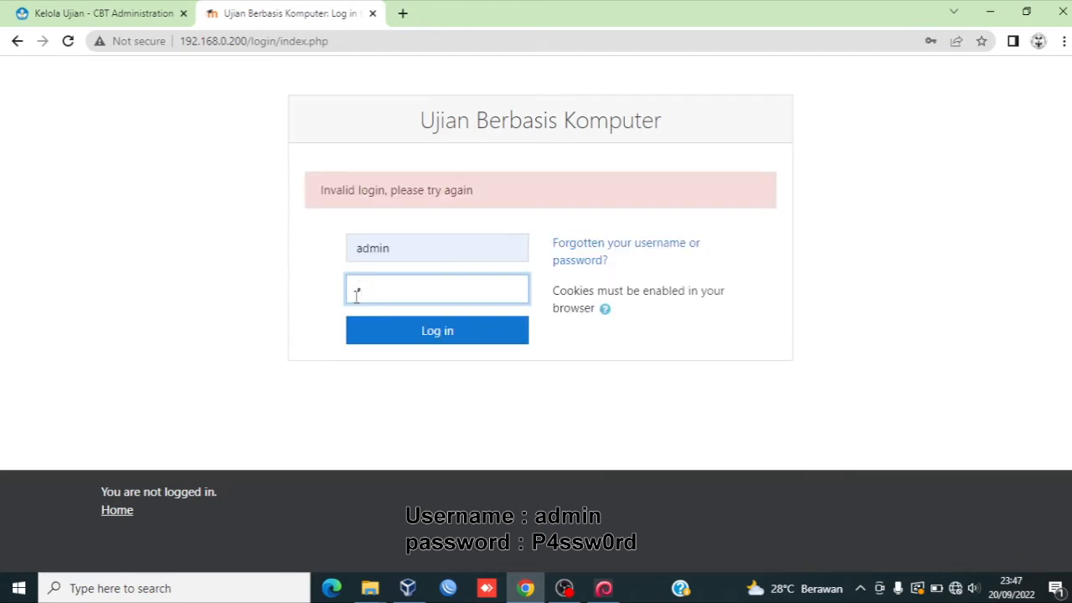
{"action": "type", "text": "4ssw0rd"}
{"action": "left_click", "coordinate": [412, 334]}
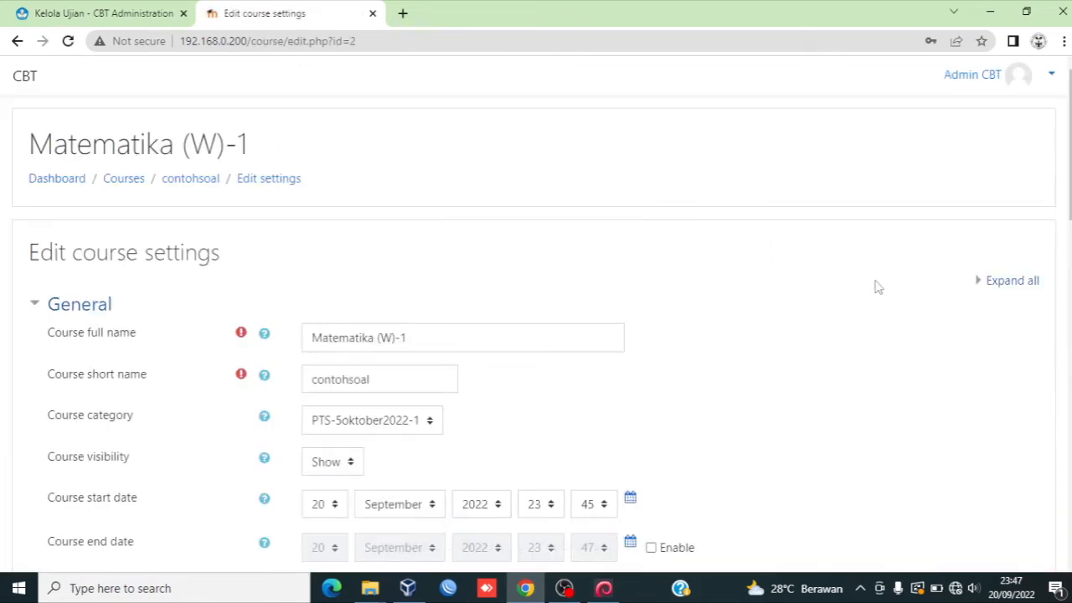
Step: Review the Matematika (W)-1 course settings
{"action": "scroll", "coordinate": [1064, 142], "scroll_direction": "down", "scroll_amount": 1}
{"action": "scroll", "coordinate": [535, 334], "scroll_direction": "down", "scroll_amount": 2}
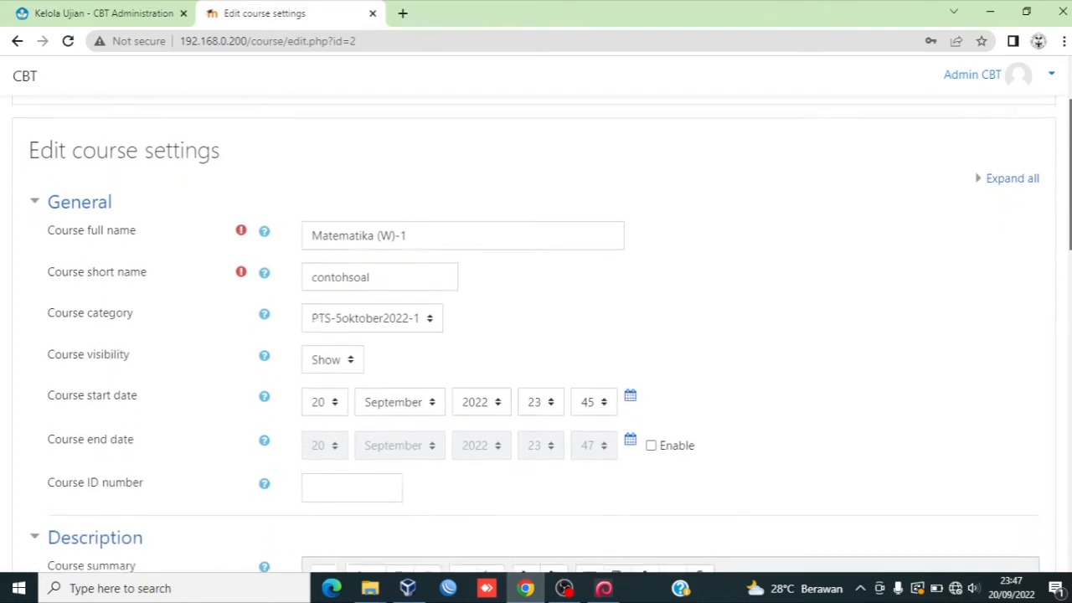
{"action": "scroll", "coordinate": [536, 335], "scroll_direction": "up", "scroll_amount": 1}
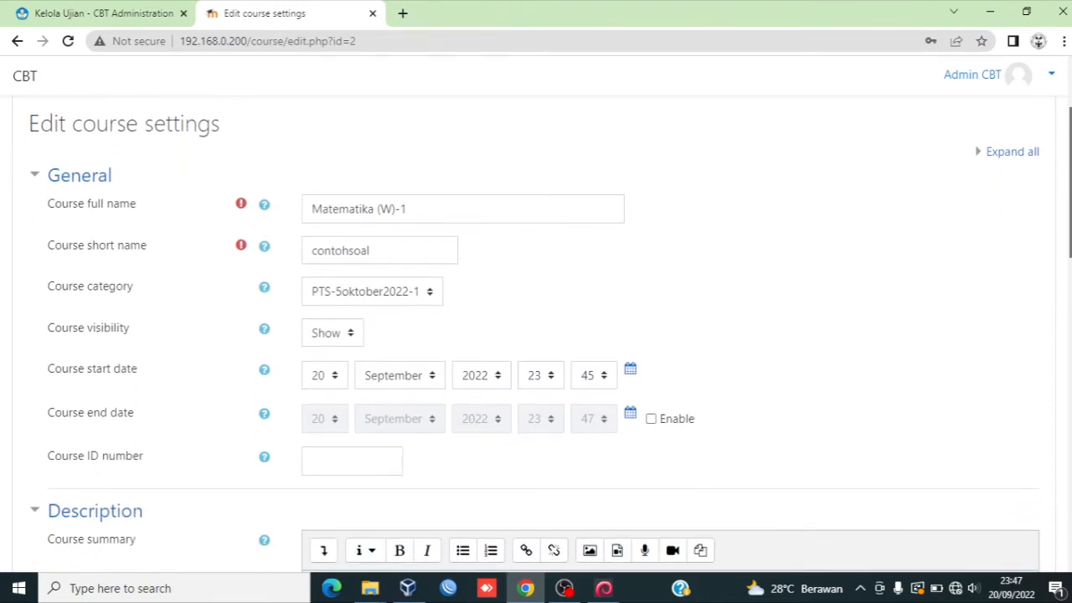
{"action": "scroll", "coordinate": [535, 338], "scroll_direction": "down", "scroll_amount": 1}
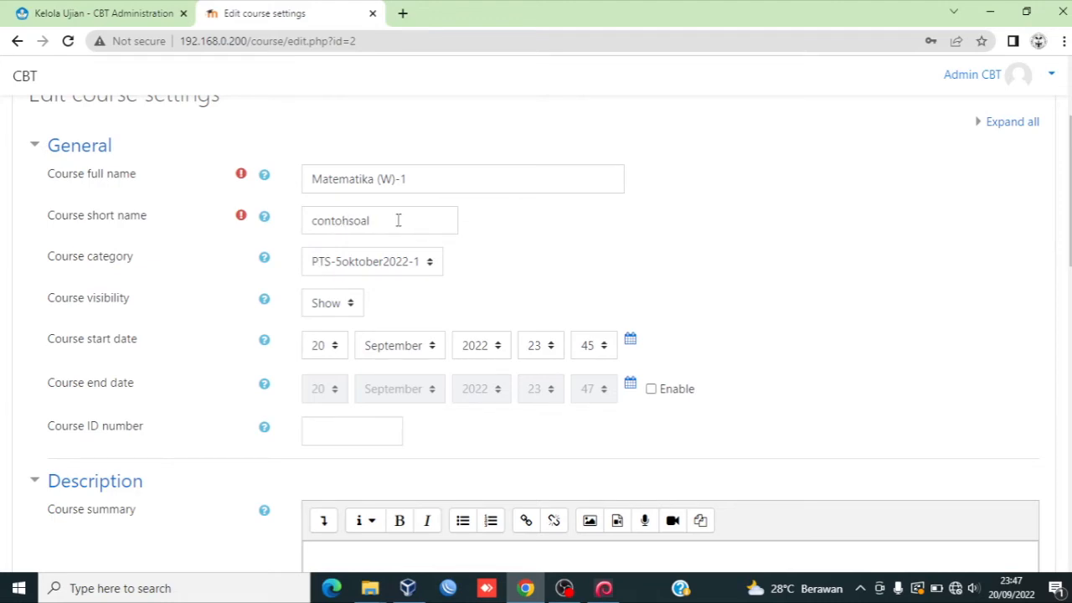
{"action": "scroll", "coordinate": [996, 260], "scroll_direction": "down", "scroll_amount": 1}
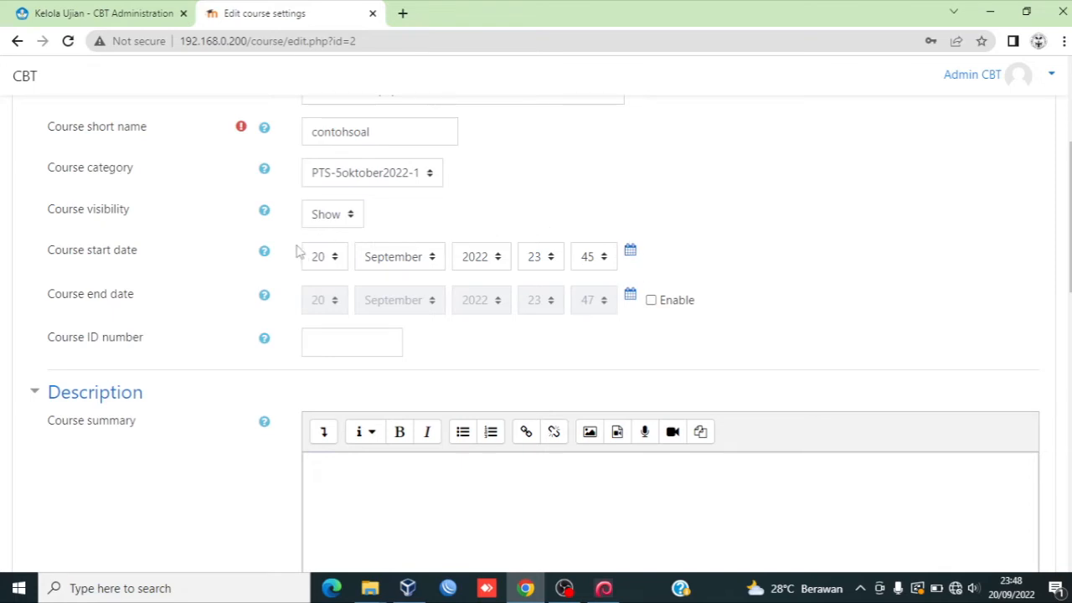
{"action": "left_click_drag", "start_coordinate": [1069, 159], "coordinate": [1063, 419]}
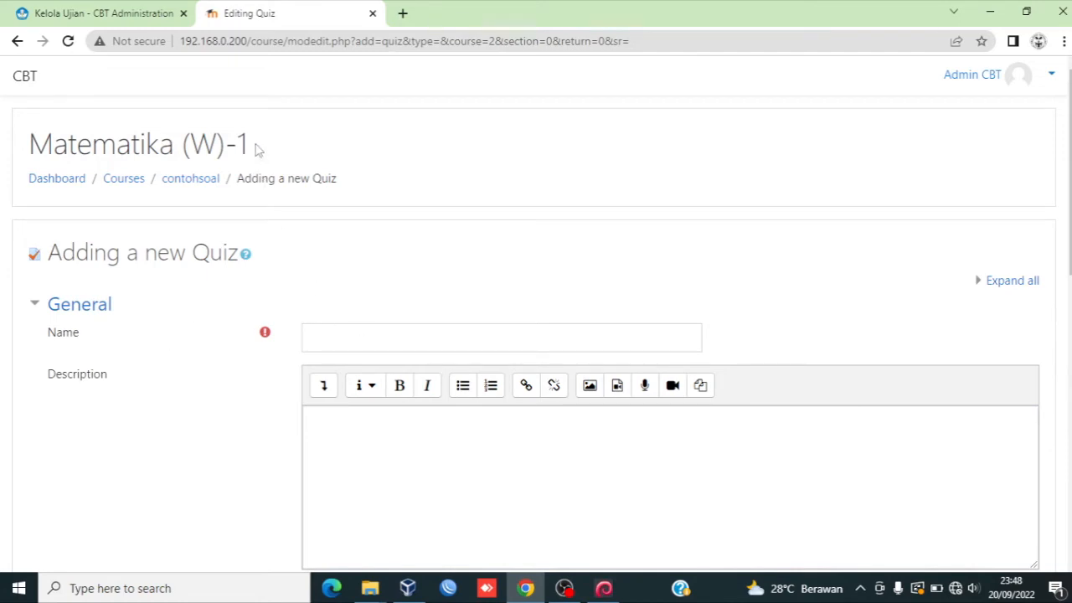
Step: Add a new quiz named Matematika (W)-1, copying the course title into its name, and save it
{"action": "mouse_move", "coordinate": [256, 146]}
{"action": "left_mouse_down"}
{"action": "mouse_move", "coordinate": [164, 139]}
{"action": "mouse_move", "coordinate": [261, 147]}
{"action": "mouse_move", "coordinate": [246, 144]}
{"action": "left_mouse_up"}
{"action": "key", "text": "ctrl+c"}
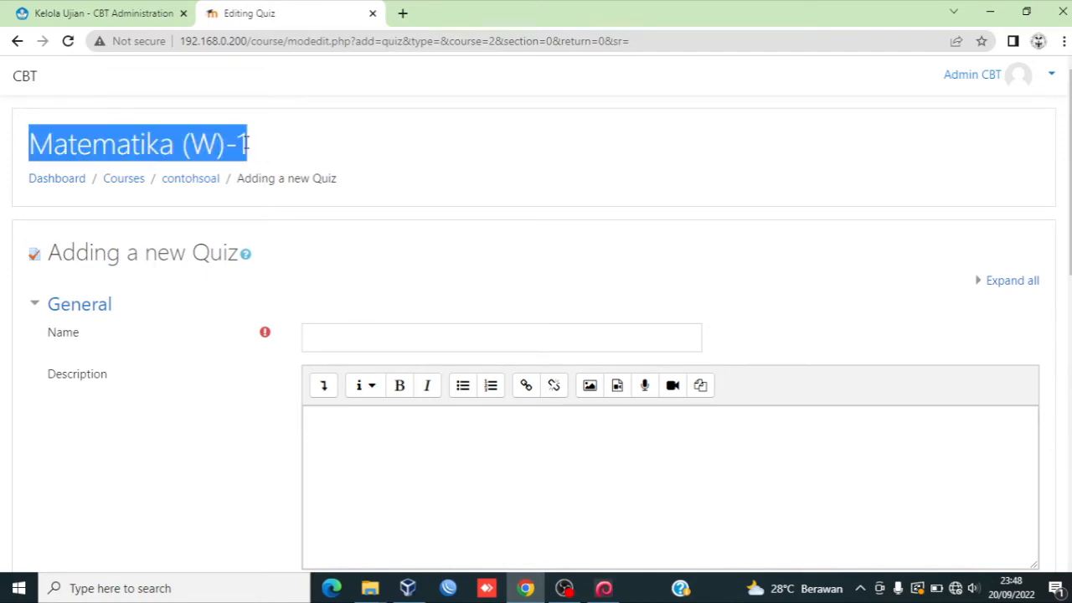
{"action": "left_click", "coordinate": [328, 343]}
{"action": "key", "text": "ctrl+v"}
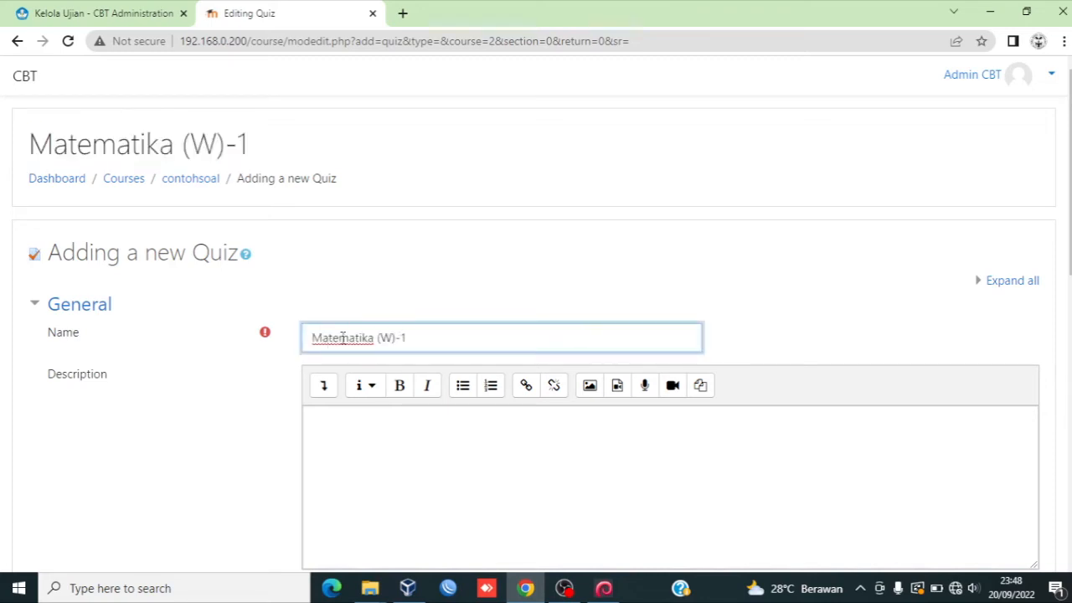
{"action": "scroll", "coordinate": [1064, 189], "scroll_direction": "down", "scroll_amount": 3}
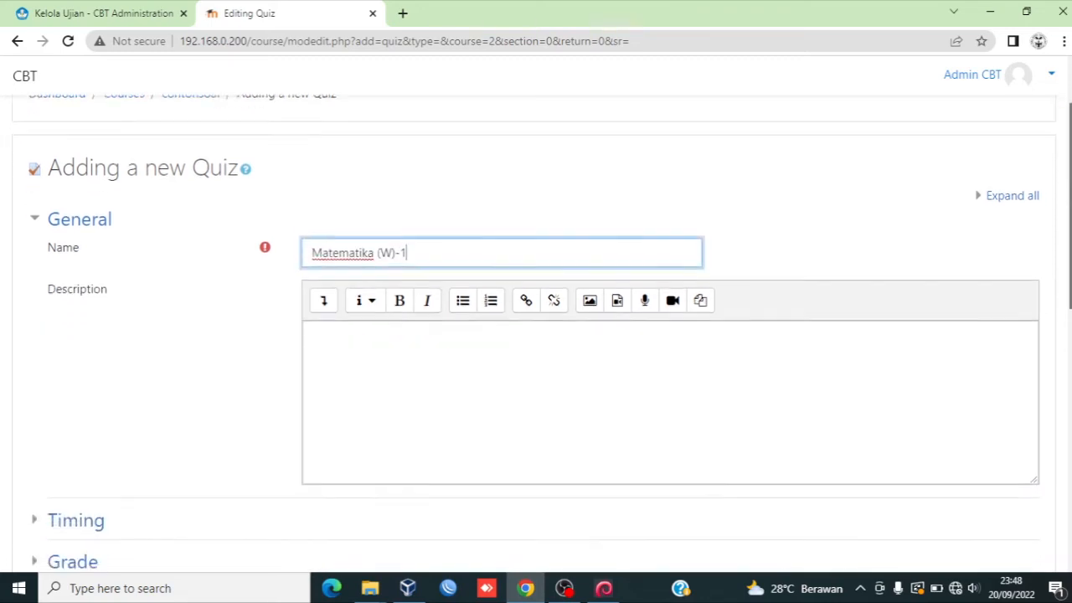
{"action": "scroll", "coordinate": [1069, 366], "scroll_direction": "down", "scroll_amount": 3}
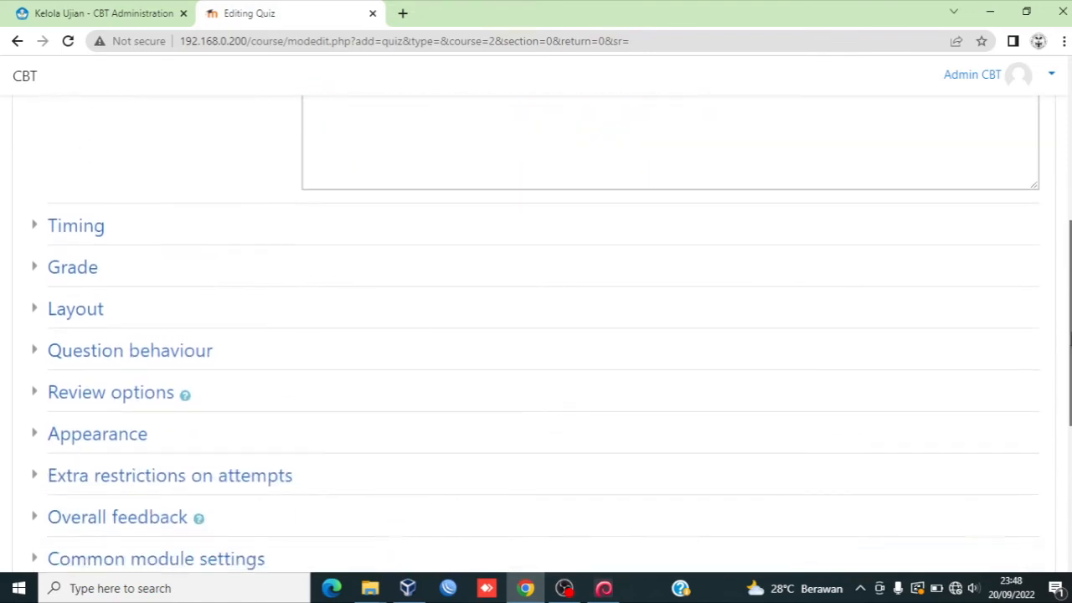
{"action": "scroll", "coordinate": [1068, 366], "scroll_direction": "down", "scroll_amount": 3}
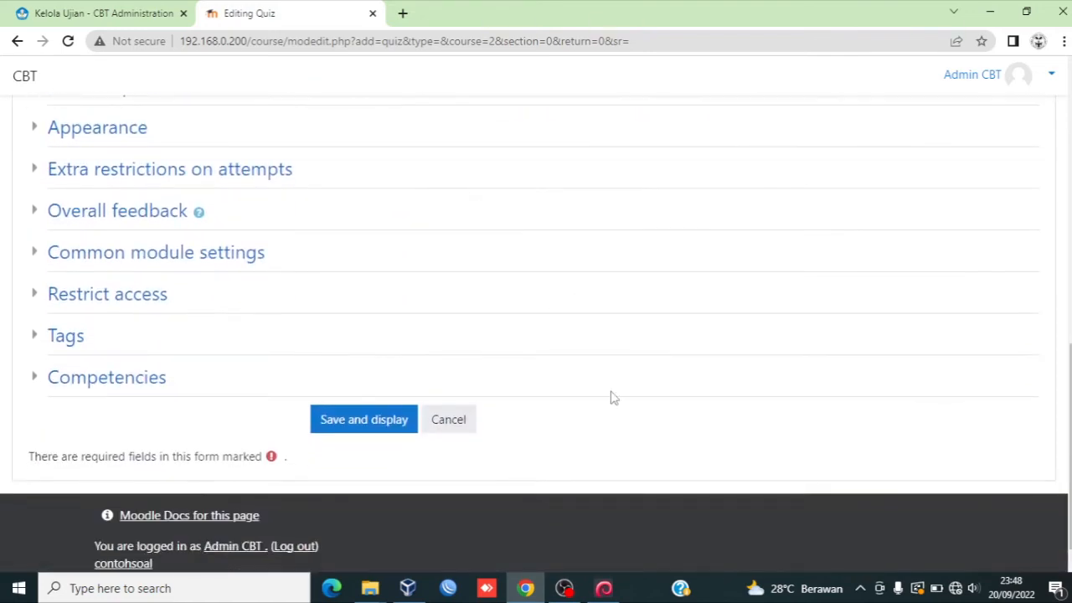
{"action": "left_click", "coordinate": [344, 430]}
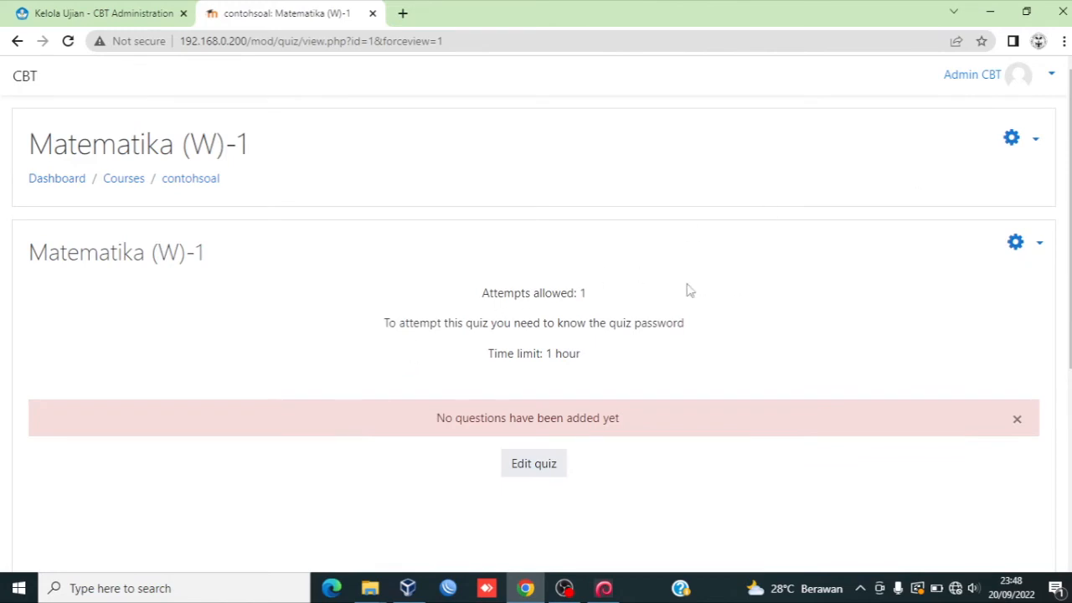
Step: Open the quiz's question bank import page
{"action": "left_click", "coordinate": [1039, 248]}
{"action": "scroll", "coordinate": [1039, 242], "scroll_direction": "down", "scroll_amount": 1}
{"action": "scroll", "coordinate": [989, 428], "scroll_direction": "down", "scroll_amount": 3}
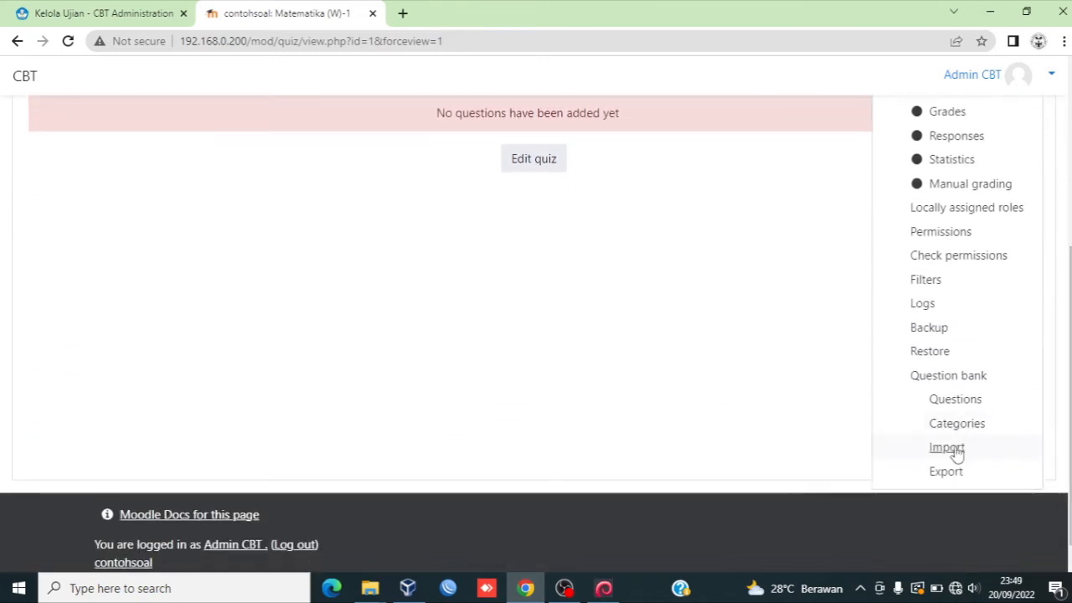
{"action": "left_click", "coordinate": [953, 452]}
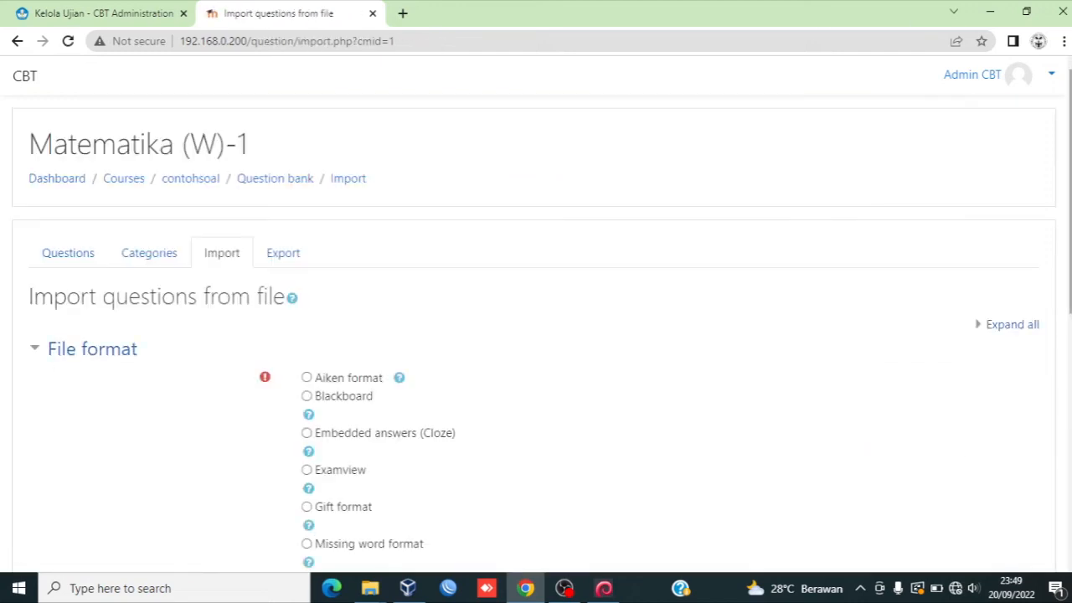
Step: Select Blackboard as the import file format
{"action": "scroll", "coordinate": [1069, 295], "scroll_direction": "down", "scroll_amount": 3}
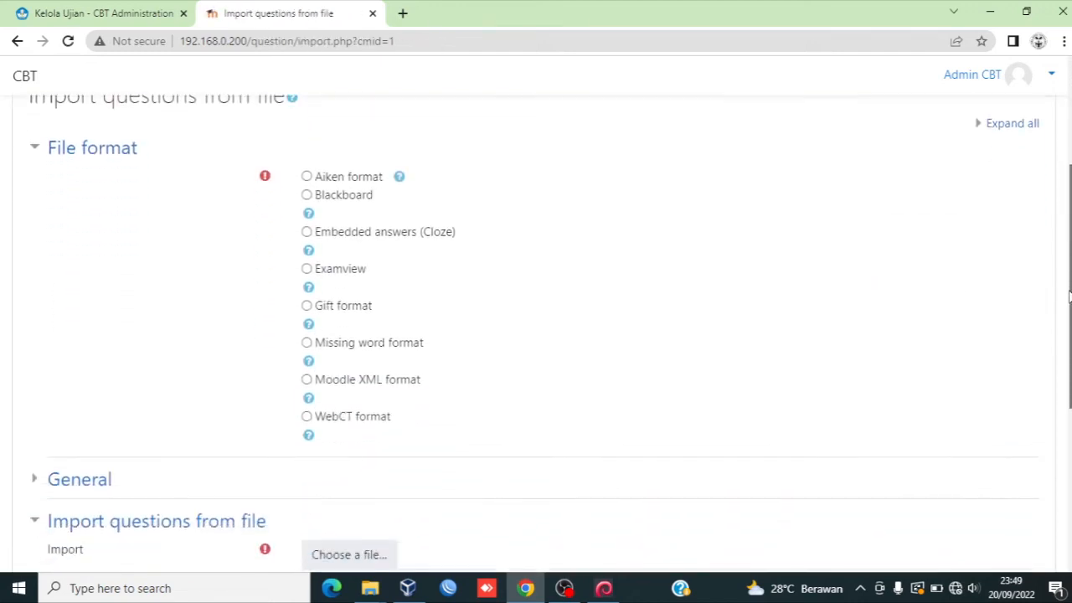
{"action": "left_click_drag", "start_coordinate": [1069, 297], "coordinate": [1069, 304]}
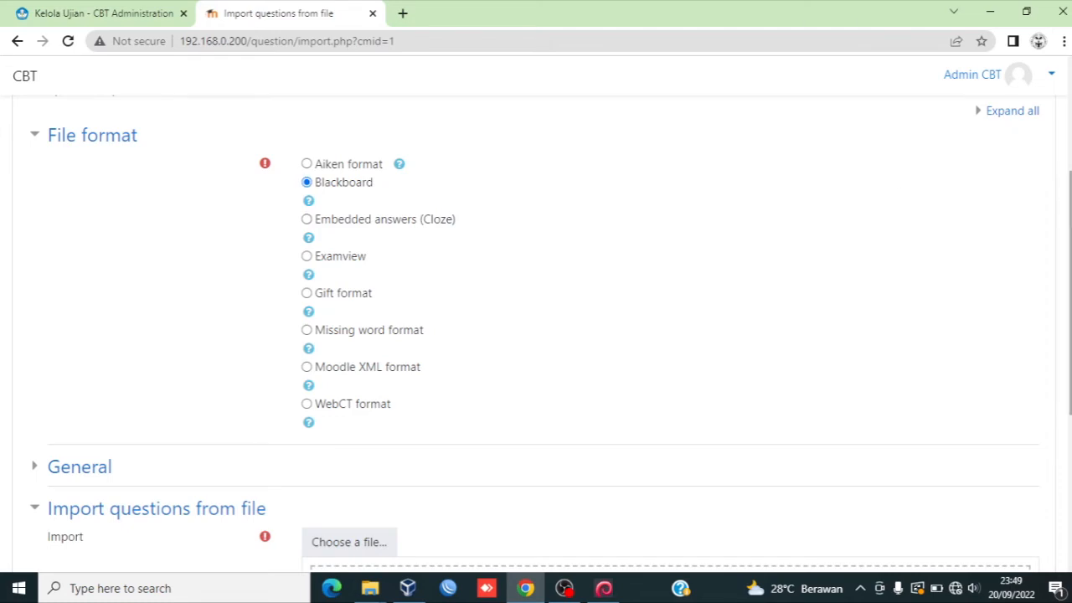
{"action": "scroll", "coordinate": [1069, 293], "scroll_direction": "down", "scroll_amount": 3}
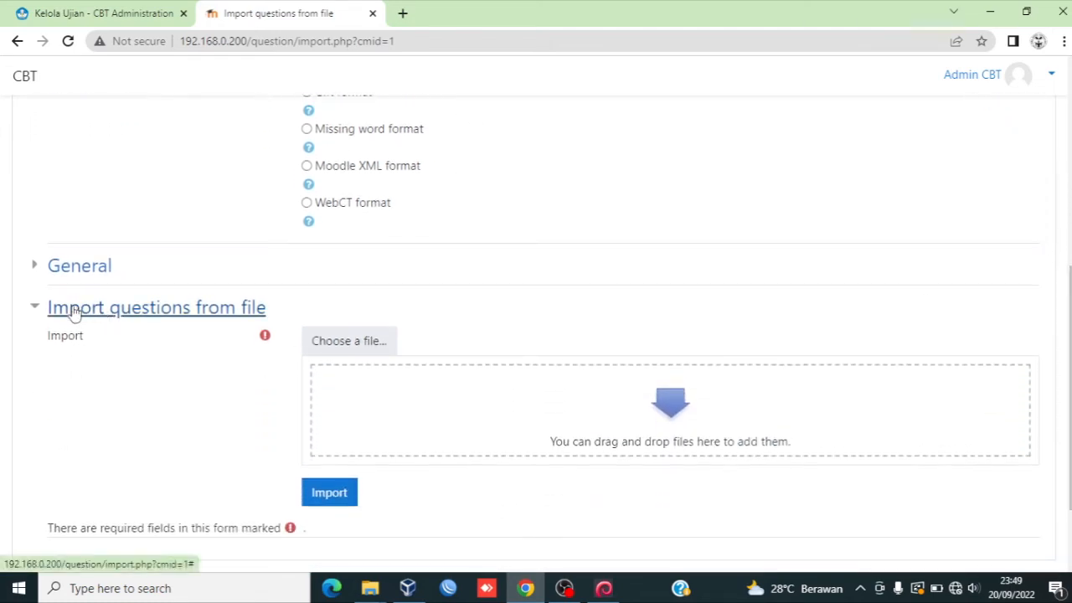
Step: Upload AGAMA X IPA IPS BHS PTS GENAP.zip from the PTS SOAL .ZIP folder and import its questions
{"action": "left_click", "coordinate": [360, 354]}
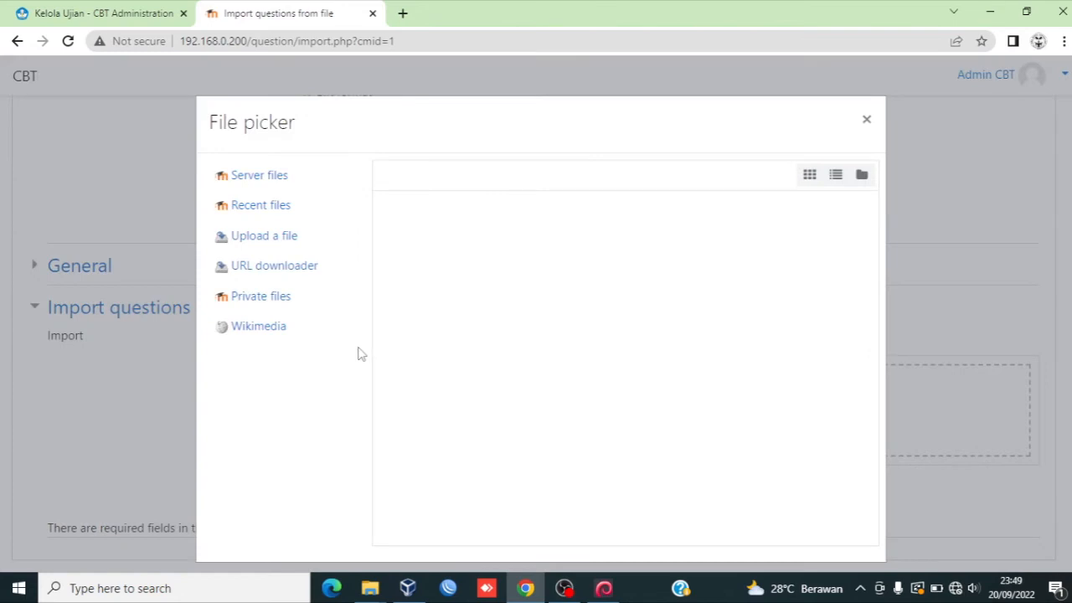
{"action": "left_click", "coordinate": [290, 242]}
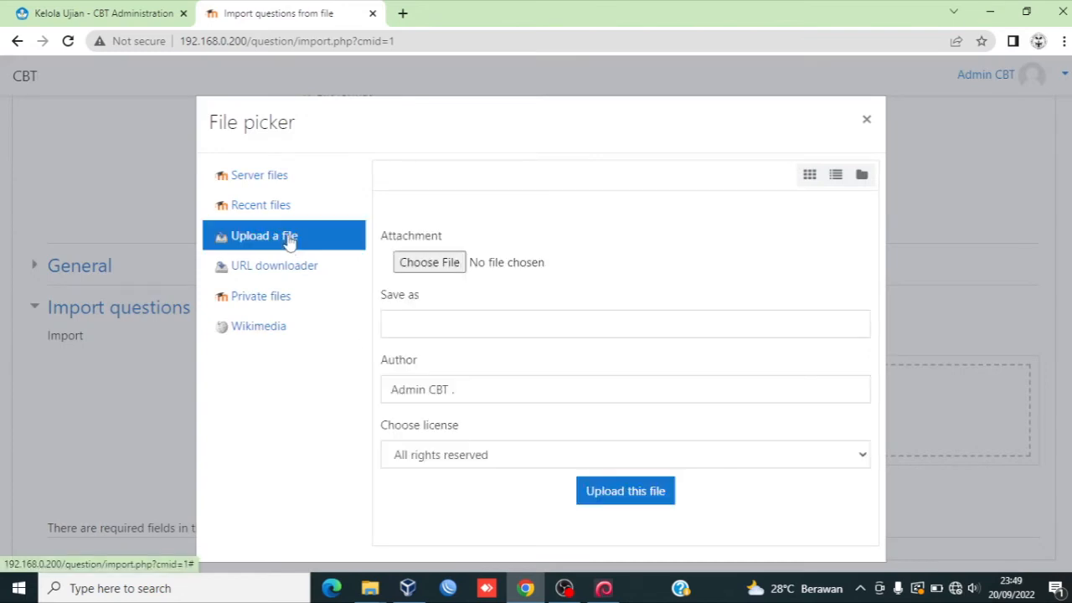
{"action": "left_click", "coordinate": [428, 266]}
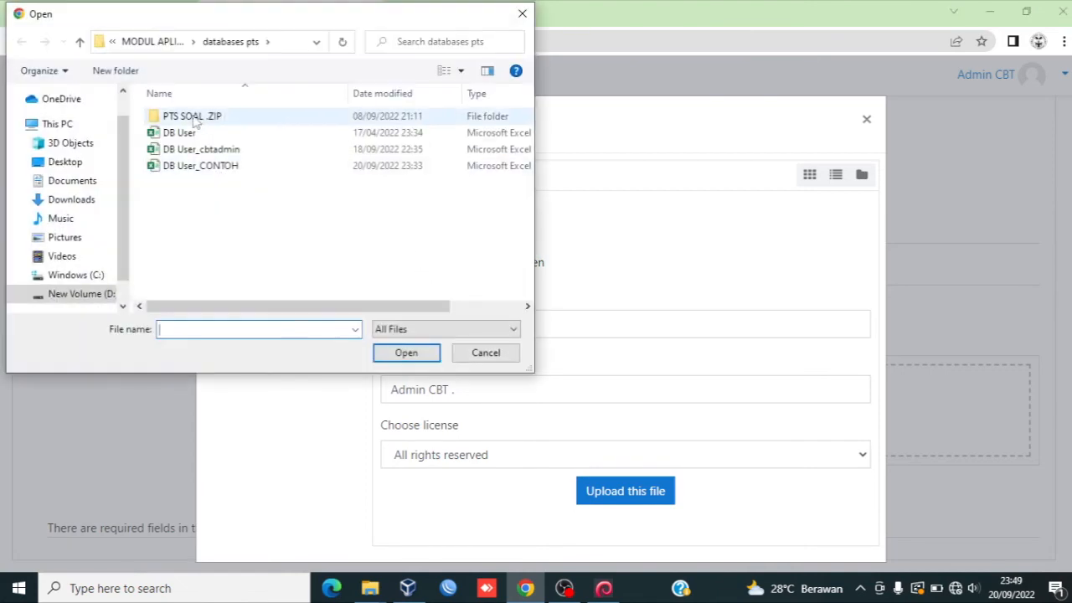
{"action": "double_click", "coordinate": [187, 121]}
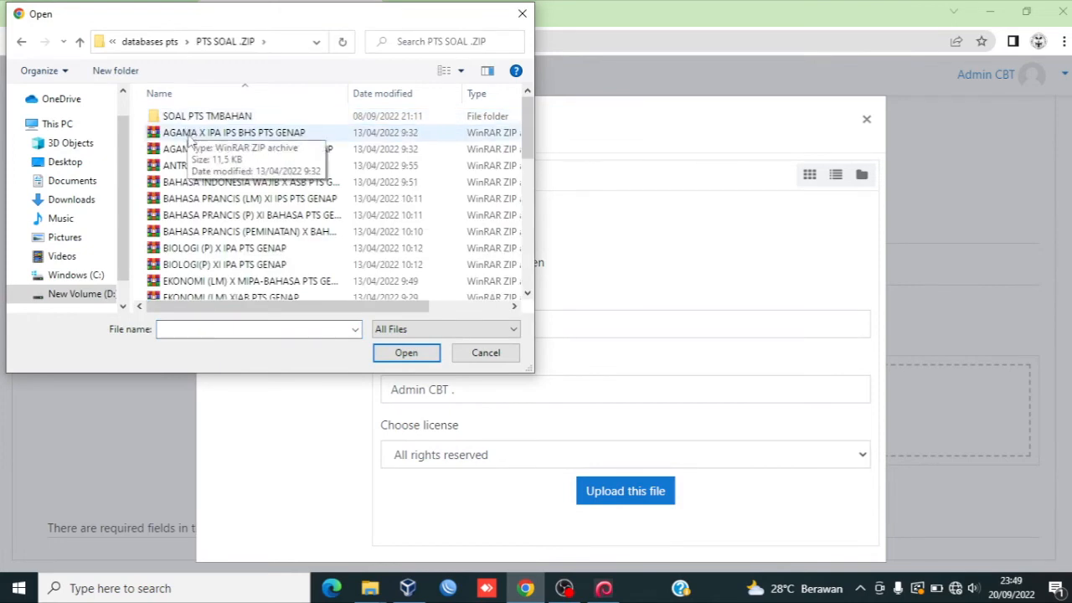
{"action": "left_click", "coordinate": [189, 136]}
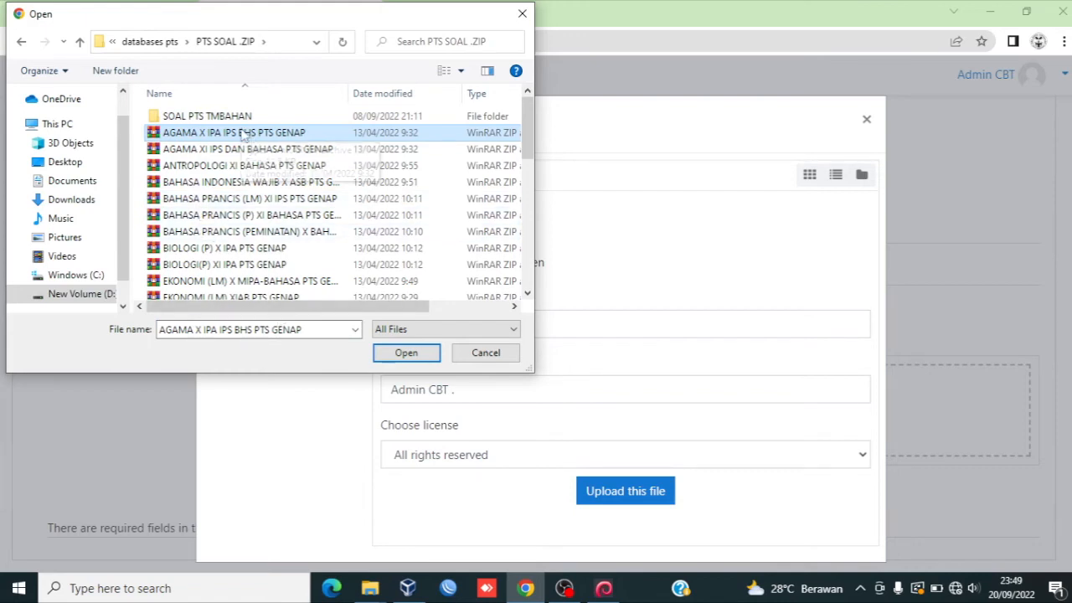
{"action": "left_click", "coordinate": [395, 355]}
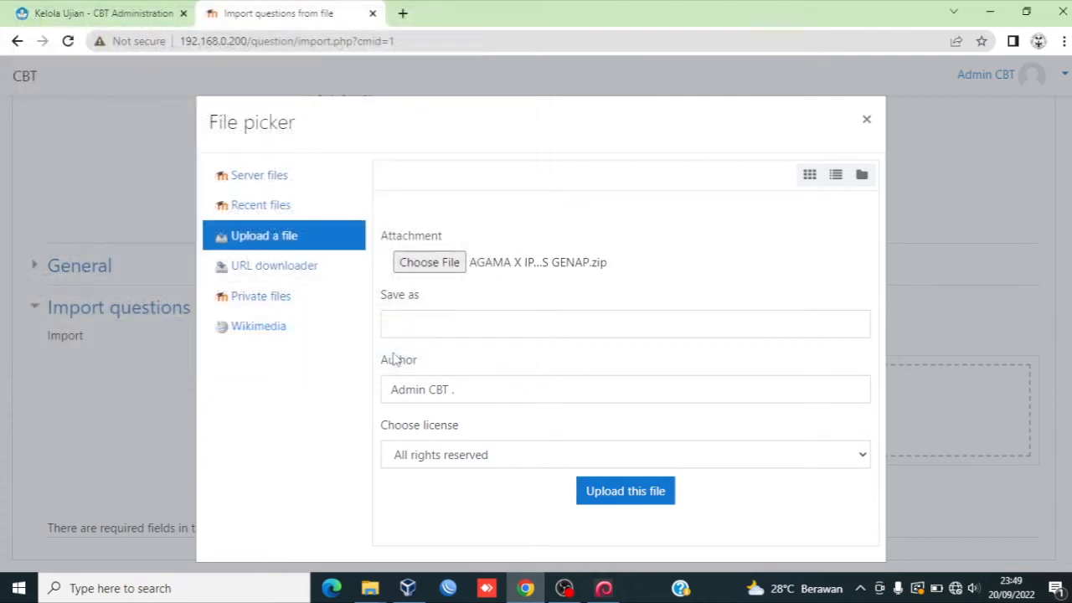
{"action": "left_click", "coordinate": [611, 492]}
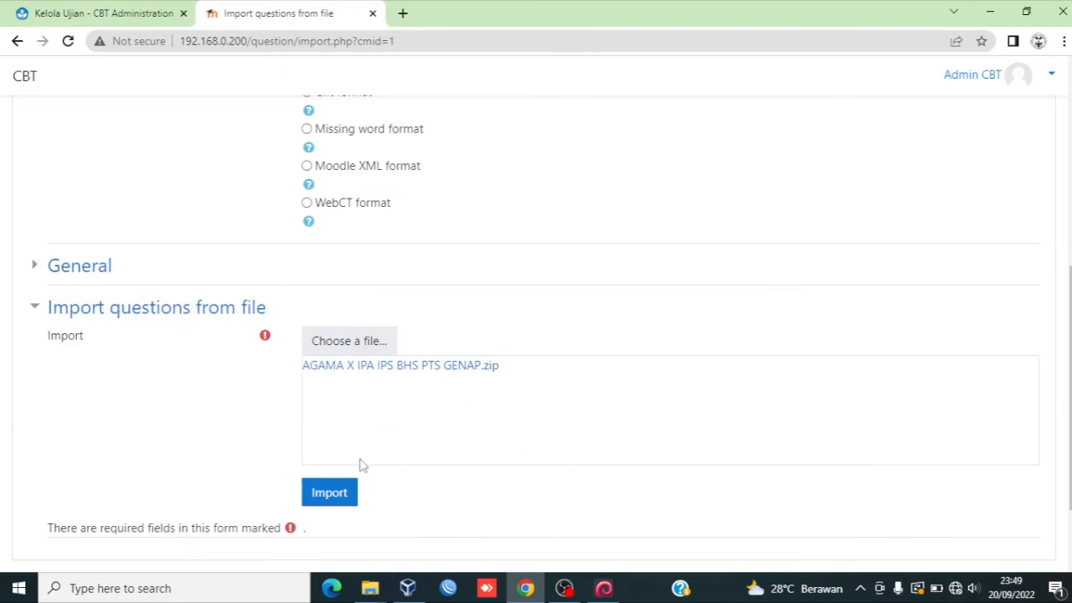
{"action": "left_click", "coordinate": [339, 494]}
{"action": "left_click", "coordinate": [339, 494]}
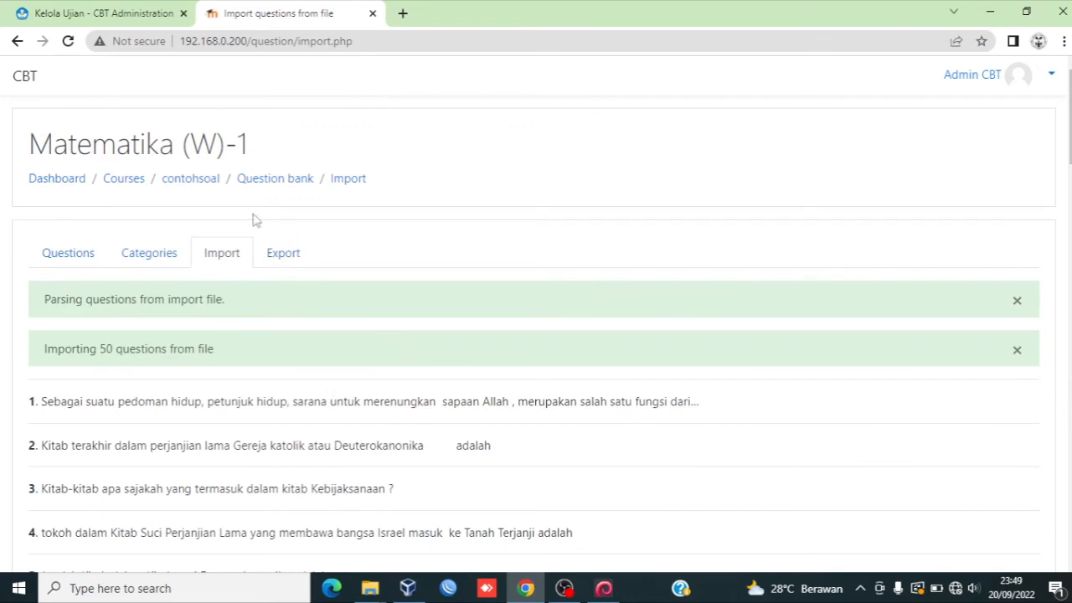
Step: Open the quiz editor and add questions from the bank, choosing the AGAMA X IPA IPS BHS PTS GENAP category
{"action": "left_click", "coordinate": [183, 185]}
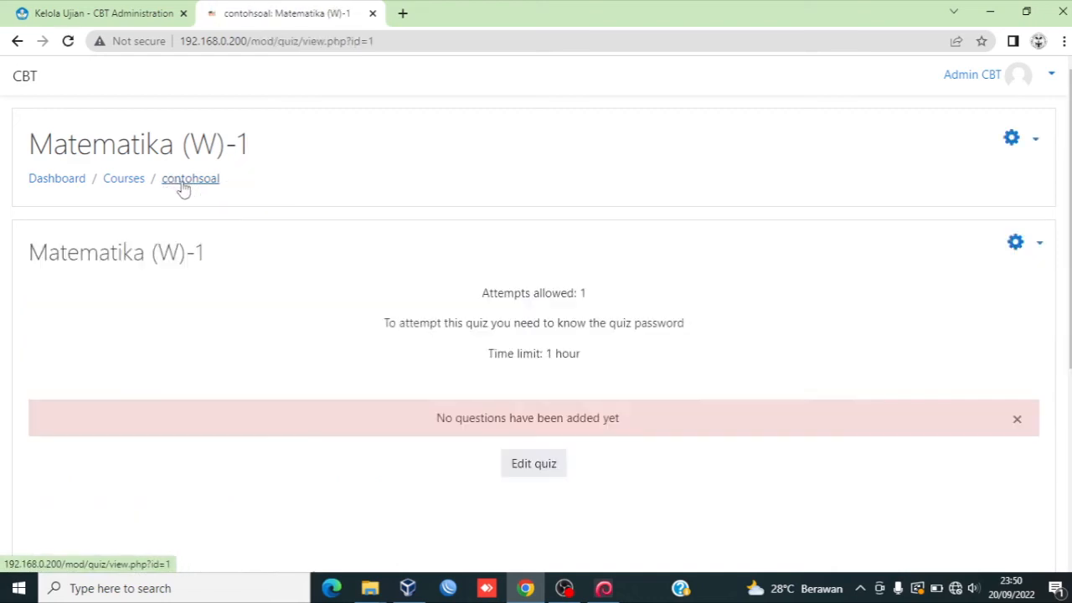
{"action": "left_click", "coordinate": [527, 469]}
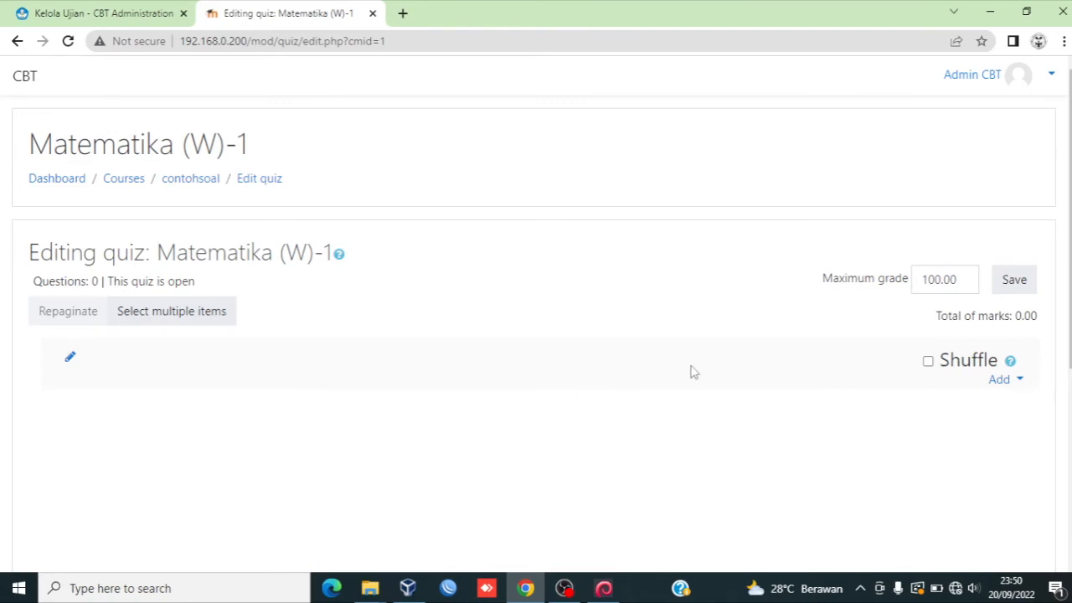
{"action": "left_click", "coordinate": [1019, 381]}
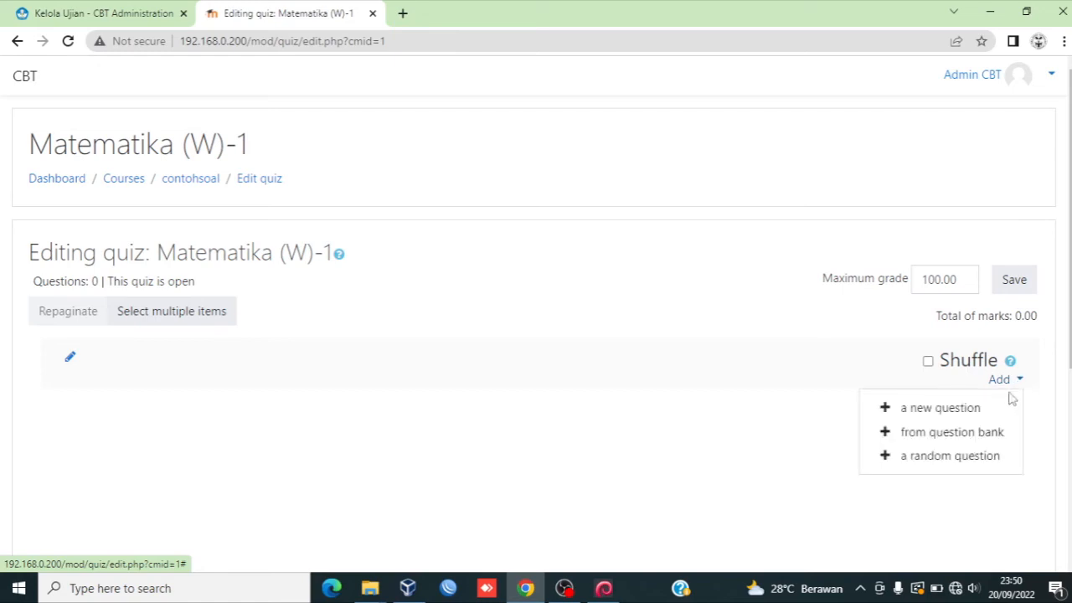
{"action": "left_click", "coordinate": [971, 437]}
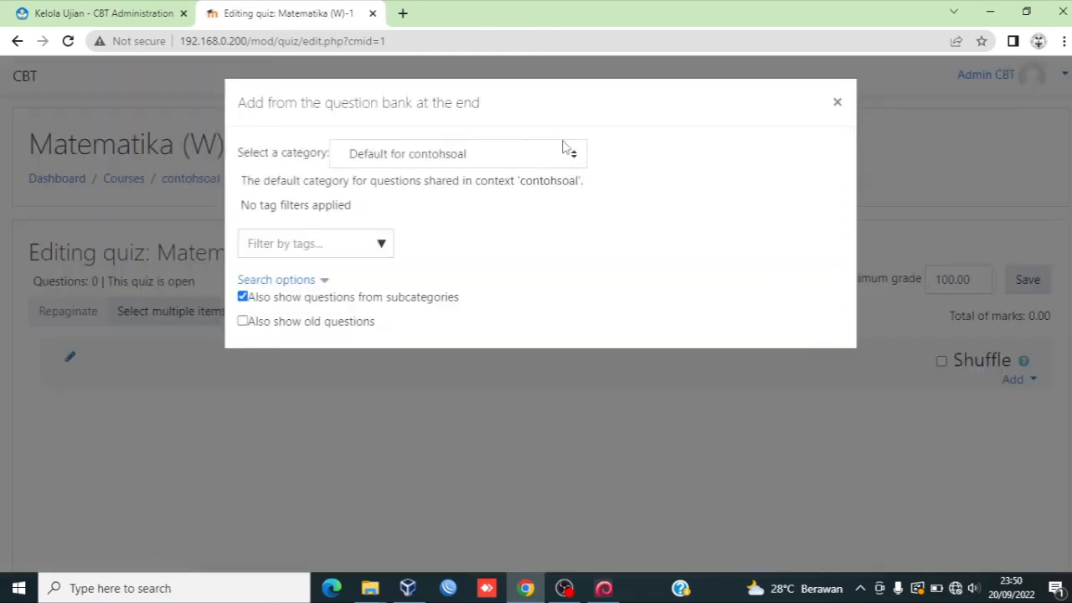
{"action": "left_click", "coordinate": [540, 157]}
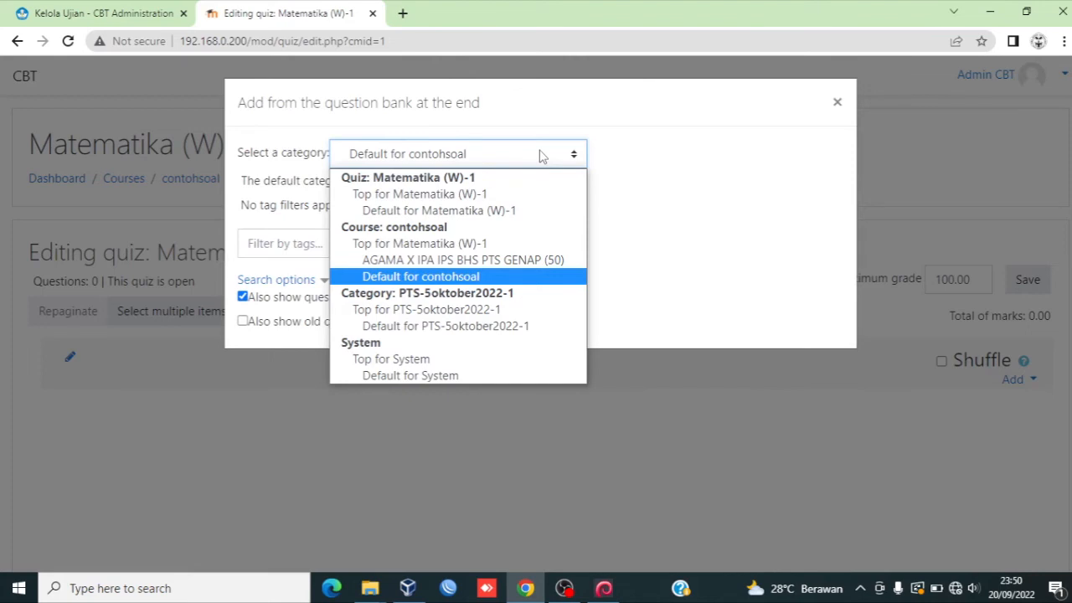
{"action": "left_click", "coordinate": [491, 260]}
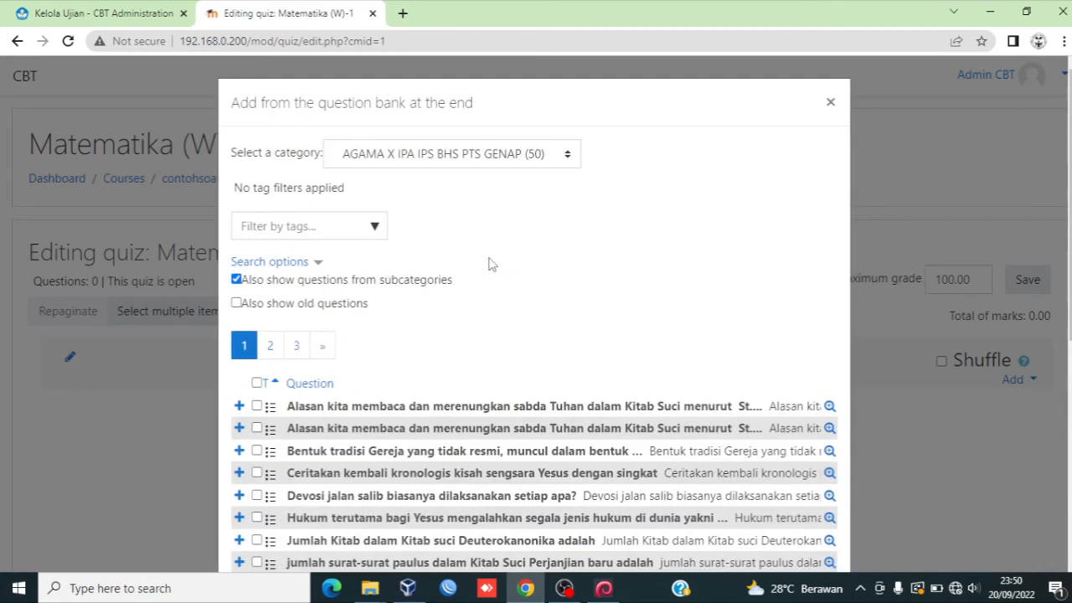
Step: Show all 50 questions, select them all, and add the selected questions to the quiz
{"action": "scroll", "coordinate": [1068, 209], "scroll_direction": "down", "scroll_amount": 2}
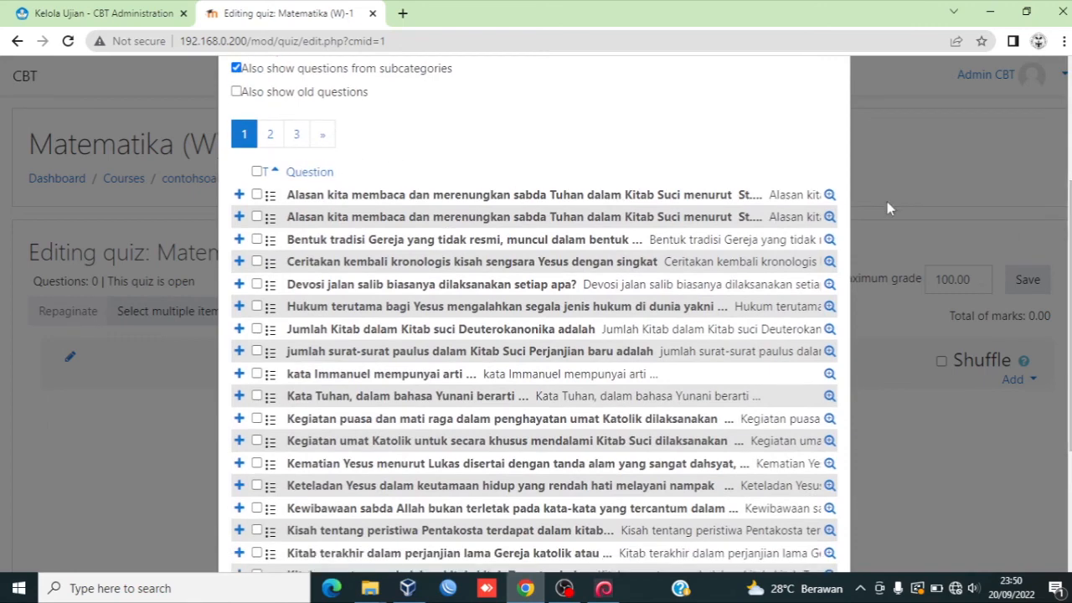
{"action": "scroll", "coordinate": [1069, 252], "scroll_direction": "down", "scroll_amount": 3}
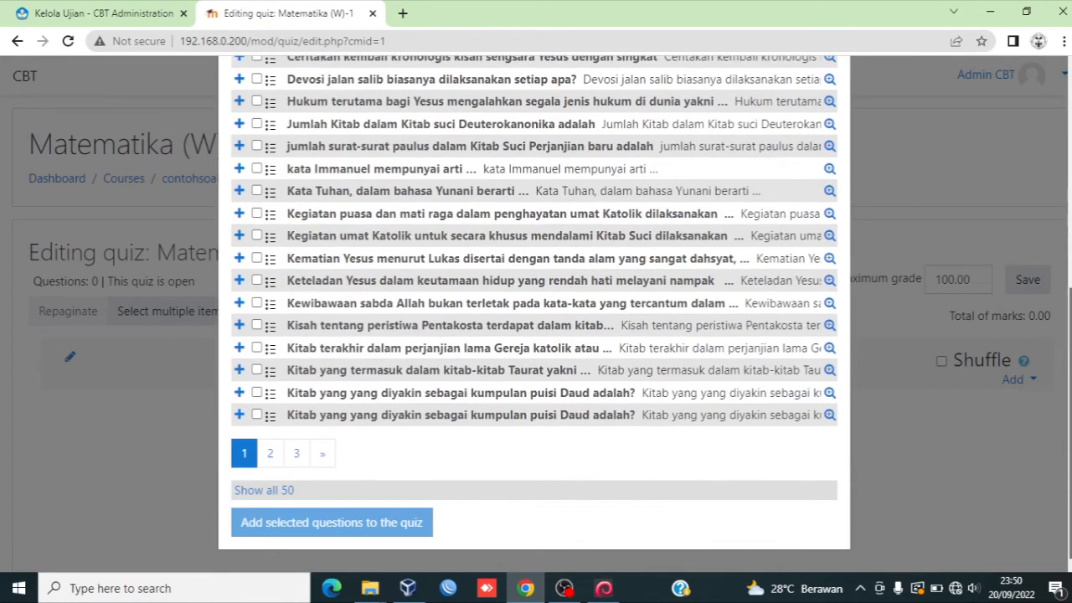
{"action": "left_click", "coordinate": [274, 495]}
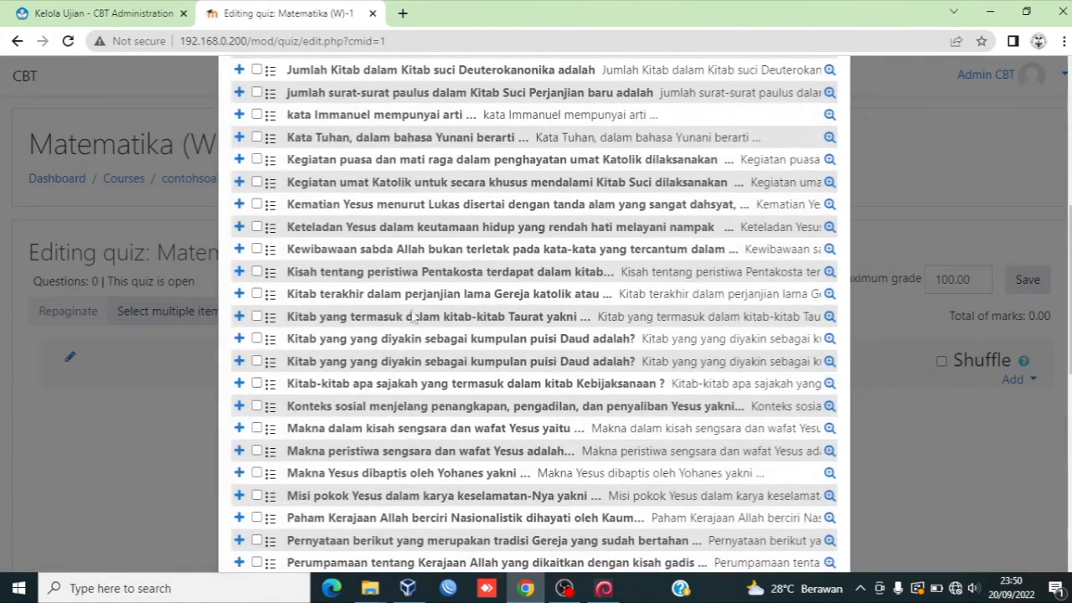
{"action": "left_click_drag", "start_coordinate": [1069, 238], "coordinate": [1045, 268]}
{"action": "scroll", "coordinate": [330, 216], "scroll_direction": "up", "scroll_amount": 5}
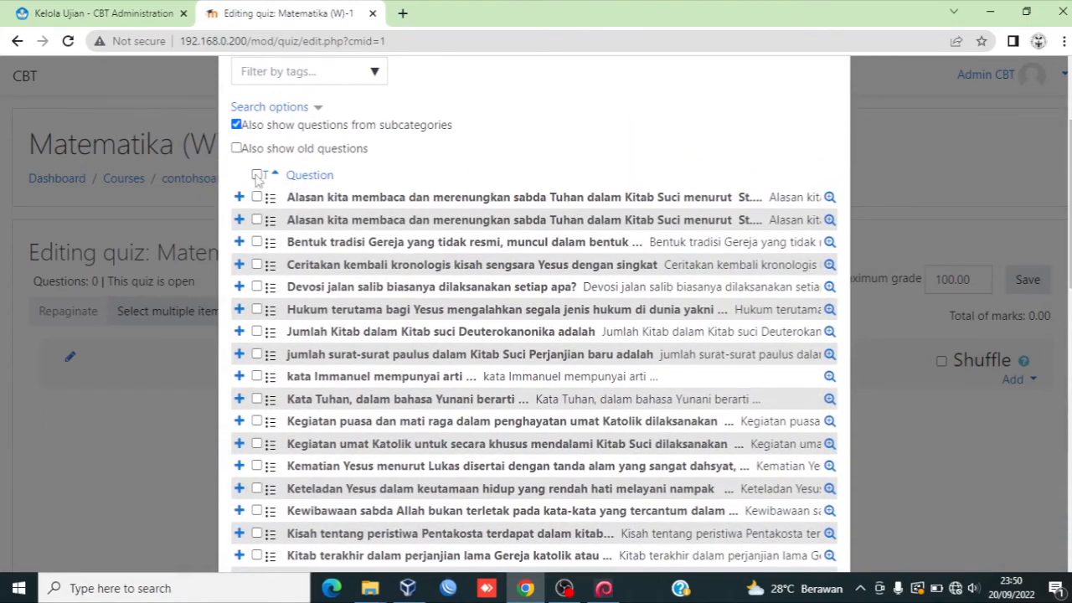
{"action": "left_click", "coordinate": [256, 176]}
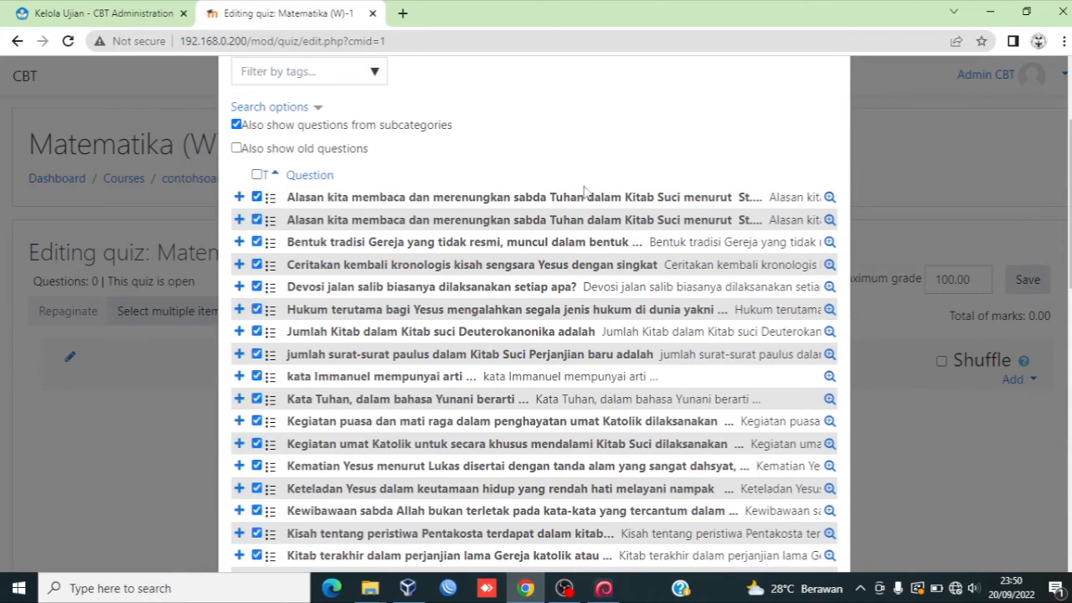
{"action": "scroll", "coordinate": [535, 314], "scroll_direction": "down", "scroll_amount": 15}
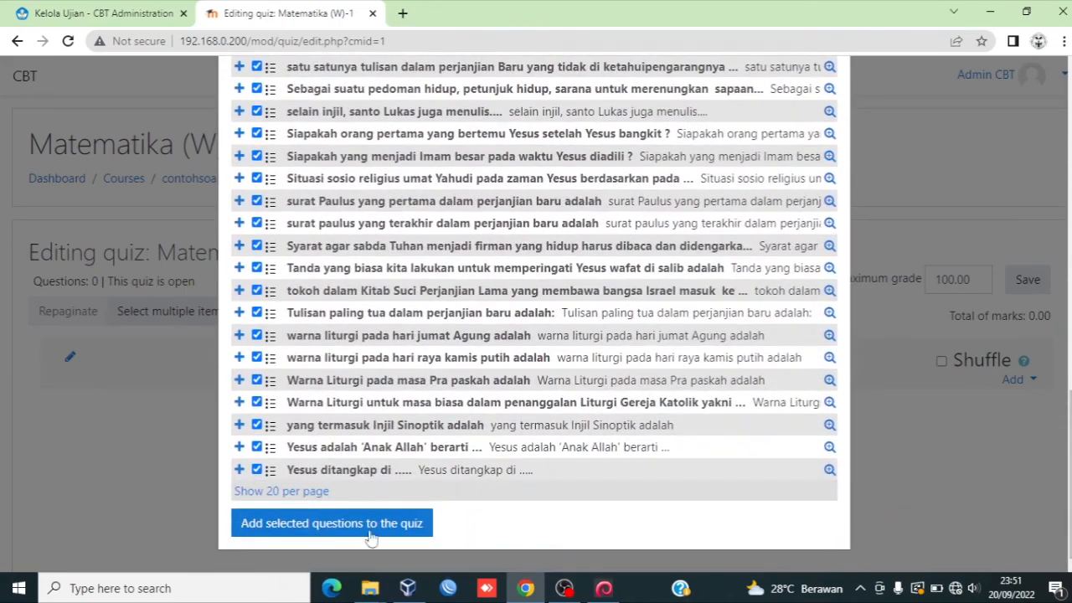
{"action": "left_click", "coordinate": [329, 523]}
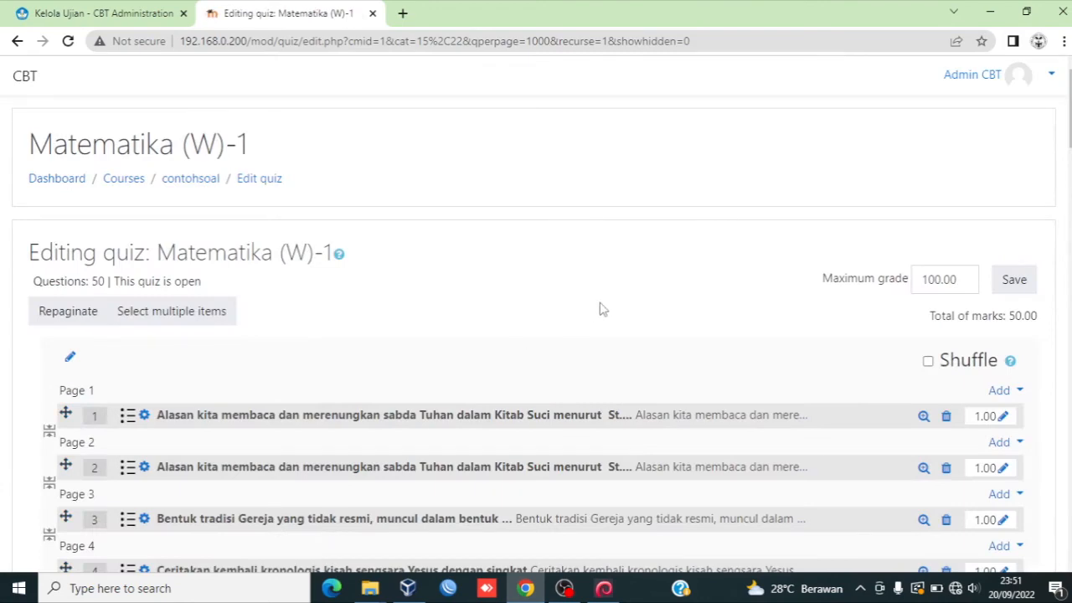
Step: Turn on Shuffle for the quiz questions and save the quiz
{"action": "scroll", "coordinate": [1069, 109], "scroll_direction": "down", "scroll_amount": 1}
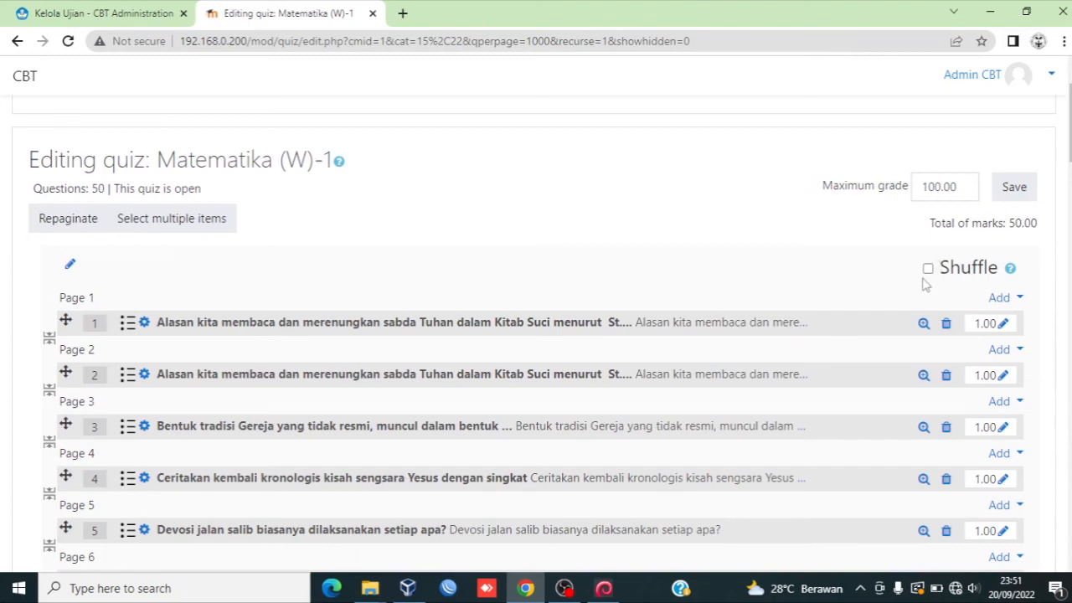
{"action": "left_click", "coordinate": [928, 270]}
{"action": "left_click", "coordinate": [929, 270]}
{"action": "left_click", "coordinate": [929, 270]}
{"action": "left_click", "coordinate": [1014, 189]}
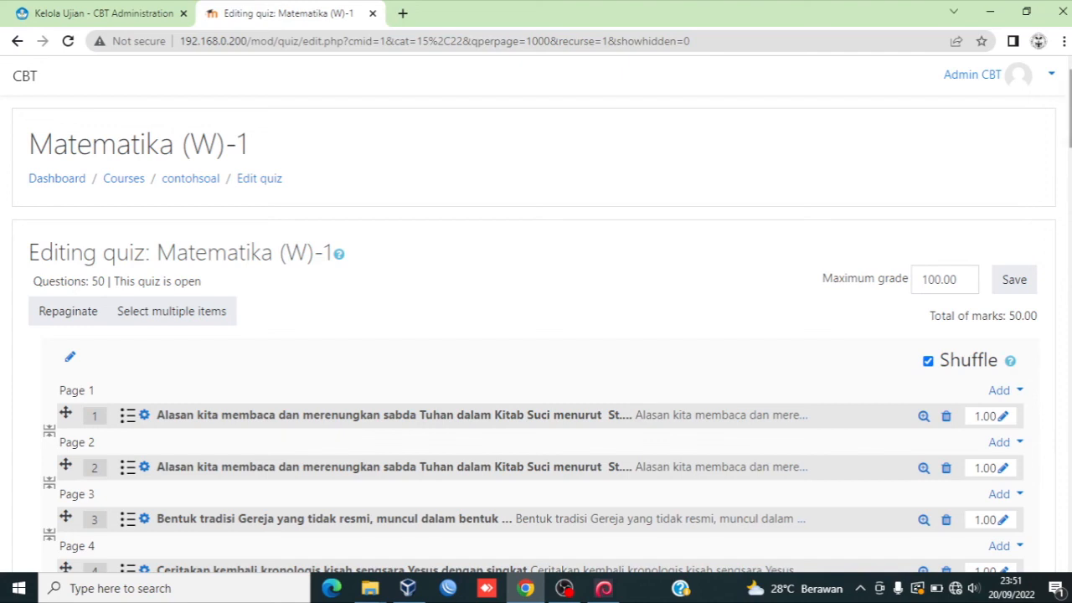
Step: Switch to the CBT Administration tab and open the user upload page from the user list
{"action": "key", "text": "ctrl+Tab"}
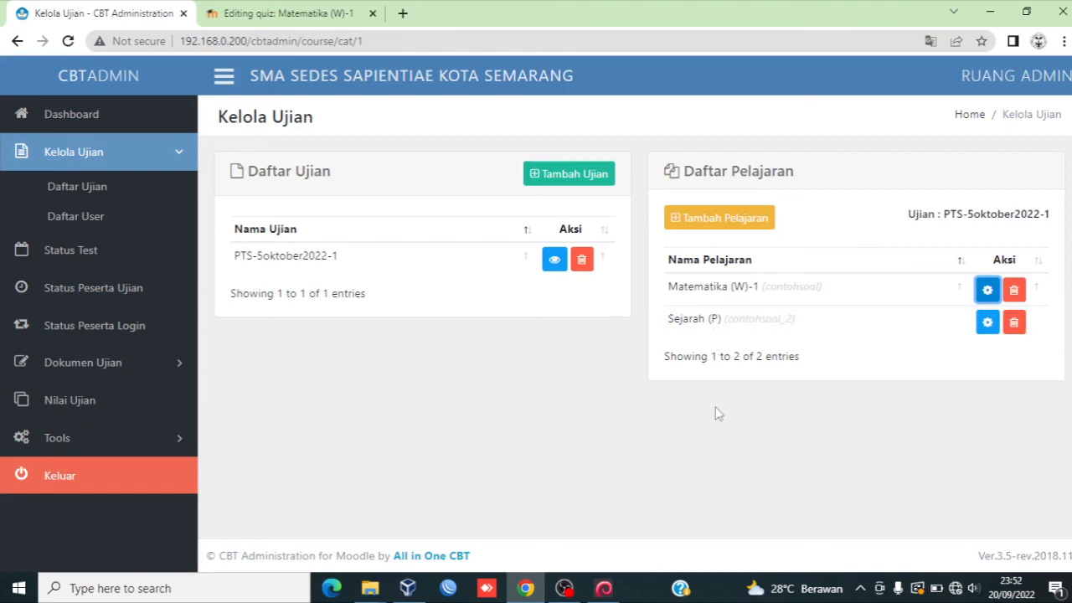
{"action": "left_click", "coordinate": [113, 220]}
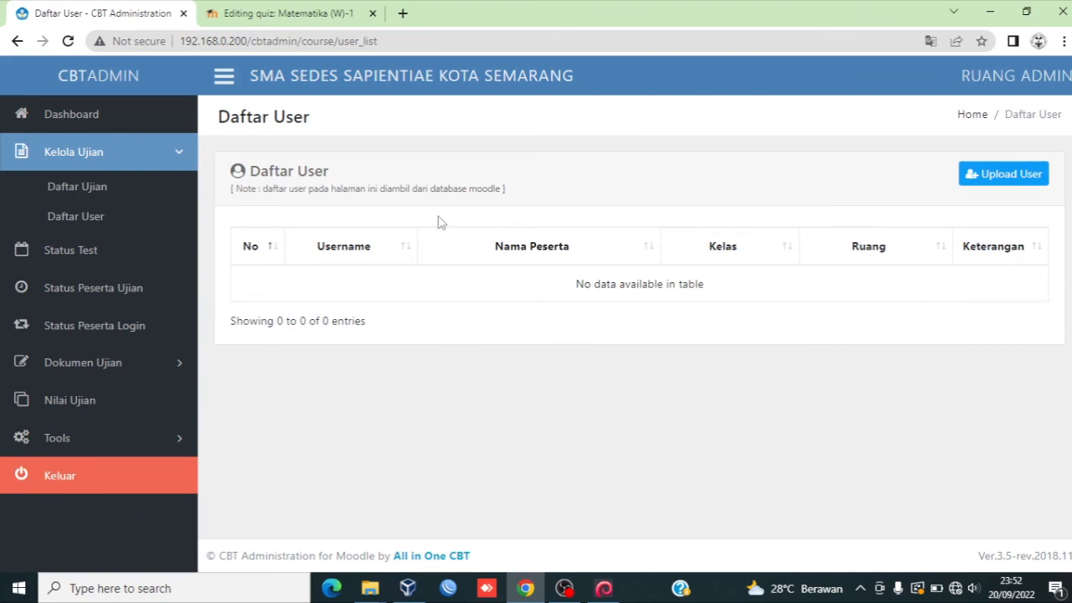
{"action": "left_click", "coordinate": [1005, 174]}
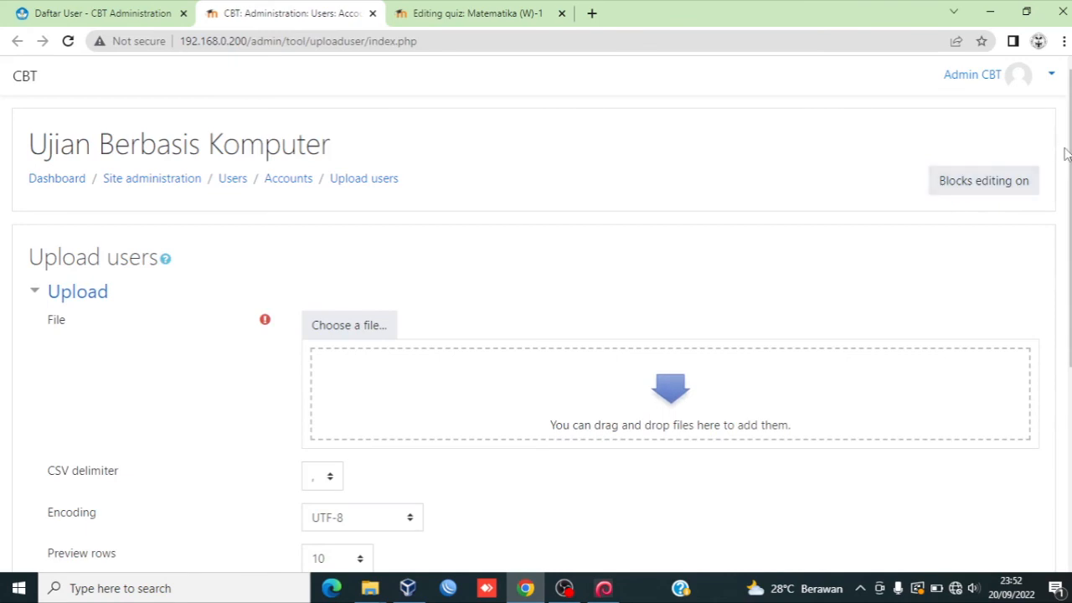
Step: Attach the DB User_CONTOH.csv file from the databases pts folder to the user upload form
{"action": "scroll", "coordinate": [997, 172], "scroll_direction": "down", "scroll_amount": 1}
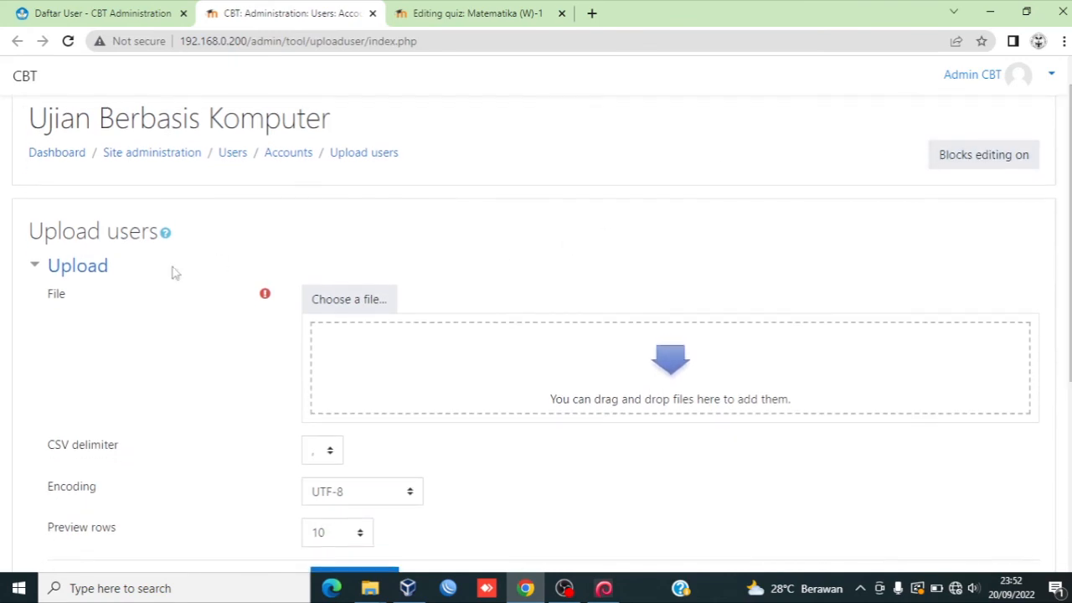
{"action": "left_click", "coordinate": [322, 302]}
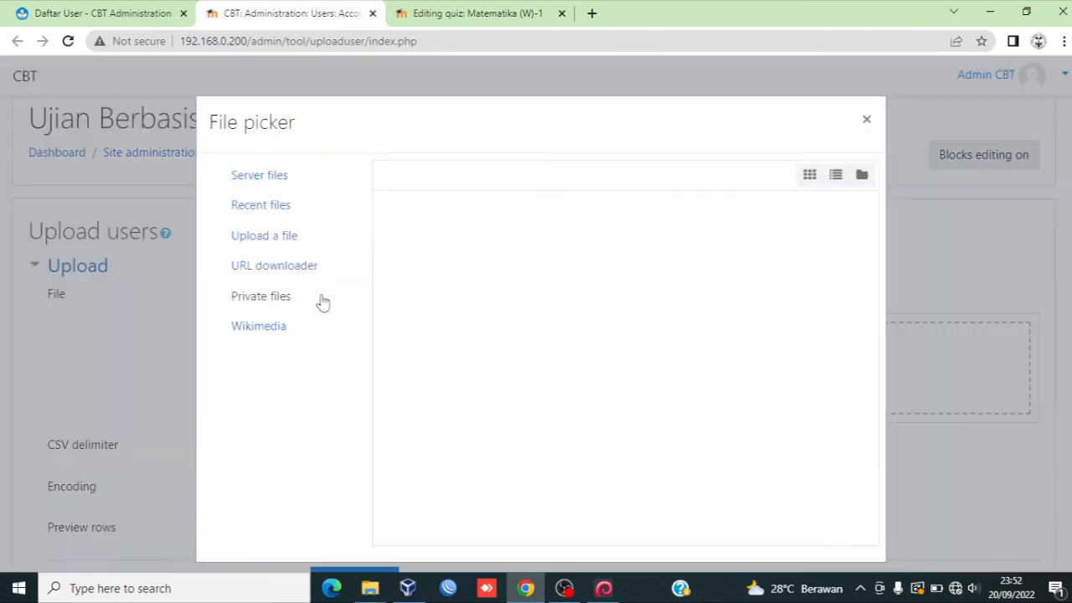
{"action": "left_click", "coordinate": [420, 272]}
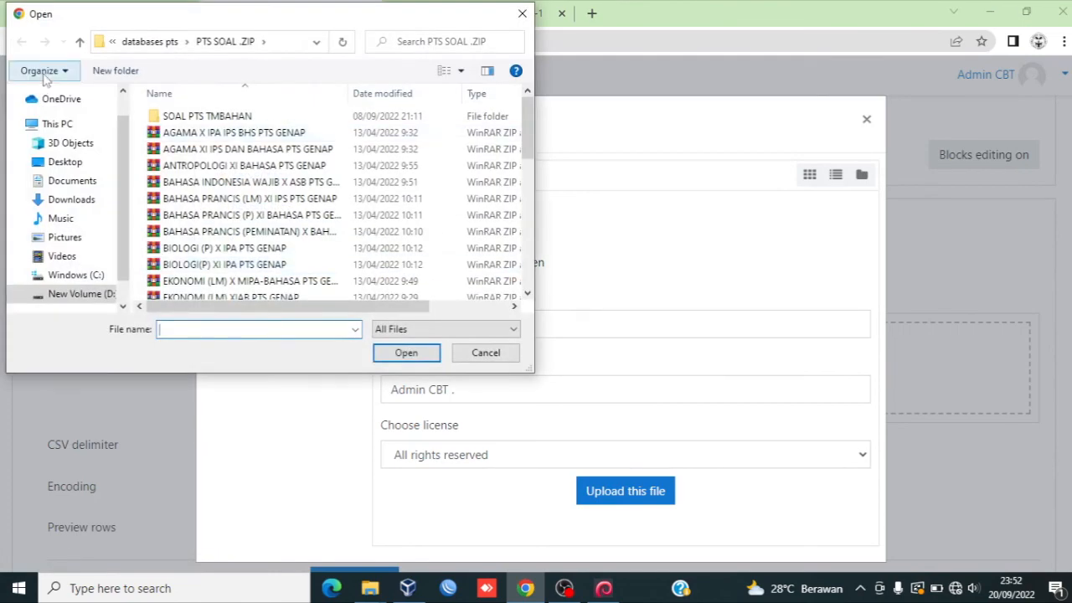
{"action": "left_click", "coordinate": [149, 41]}
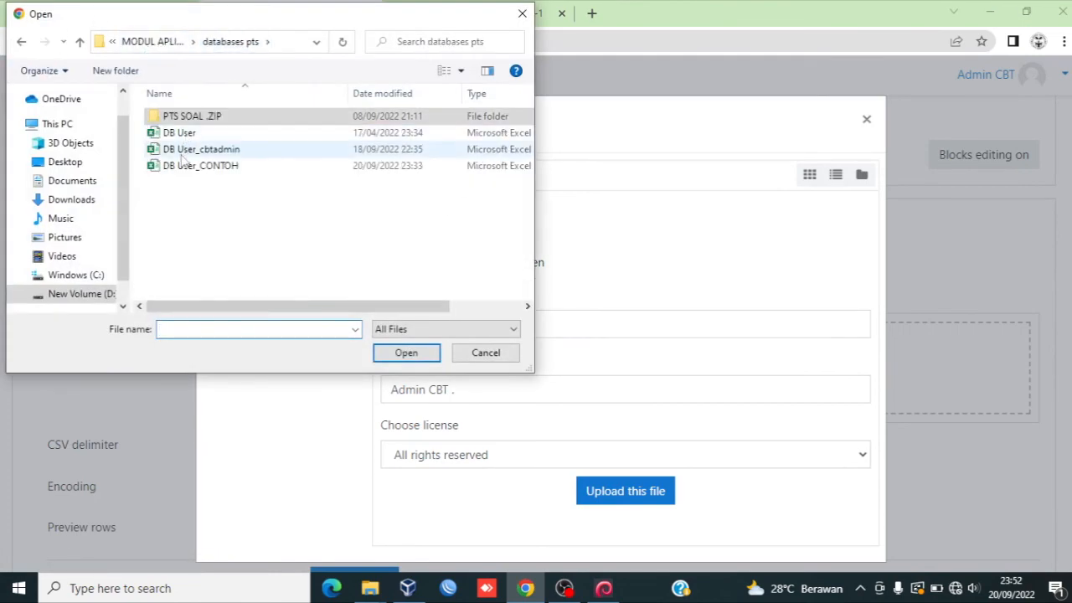
{"action": "left_click", "coordinate": [184, 165]}
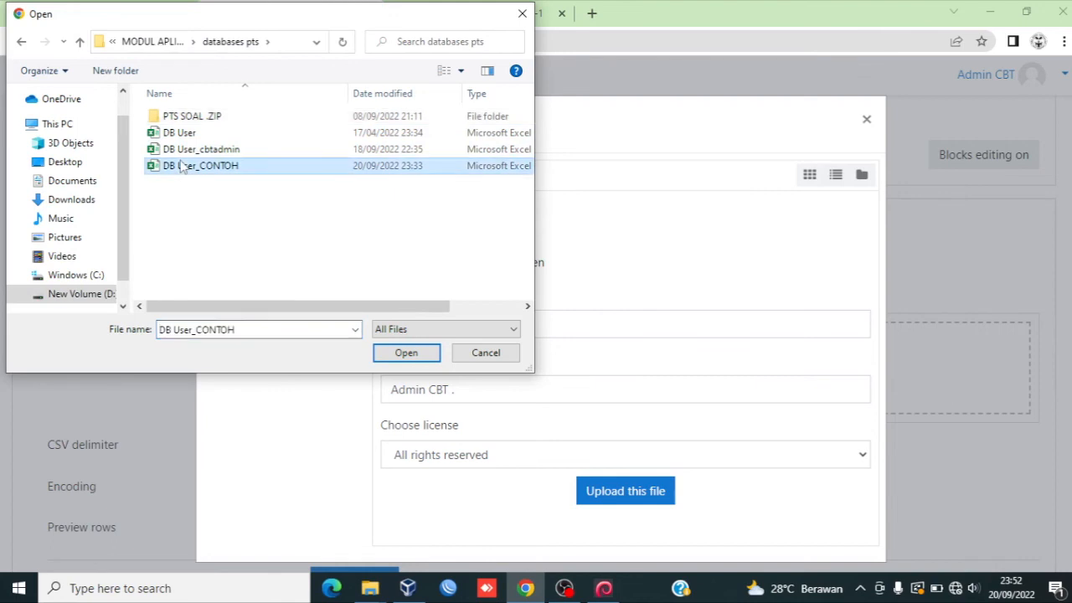
{"action": "left_click", "coordinate": [391, 354]}
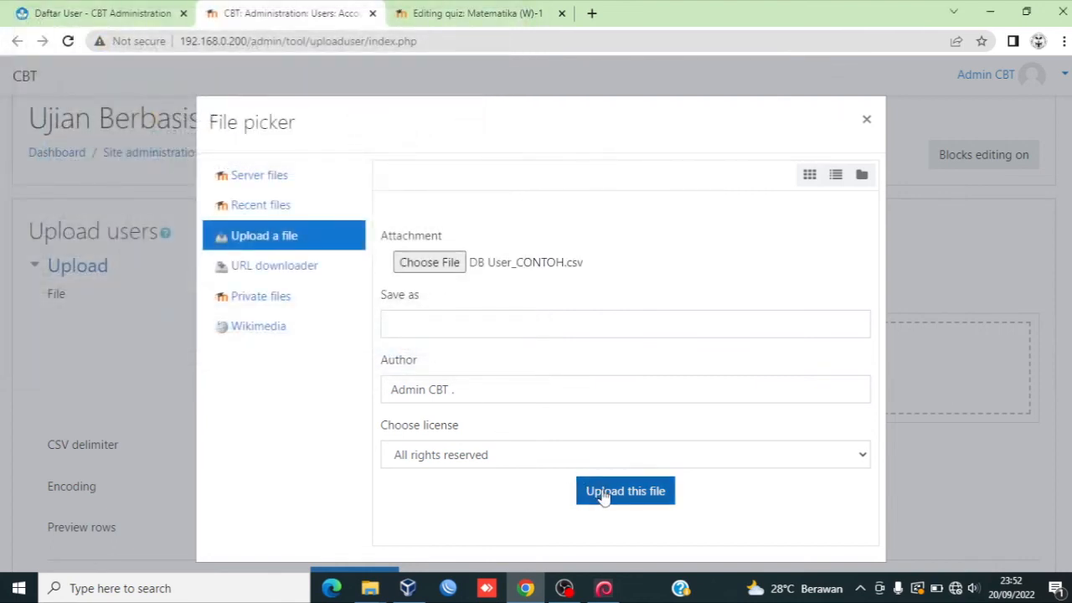
{"action": "left_click", "coordinate": [604, 495]}
Step: Upload the users from the attached file with the default settings and continue past the upload results
{"action": "scroll", "coordinate": [578, 485], "scroll_direction": "down", "scroll_amount": 2}
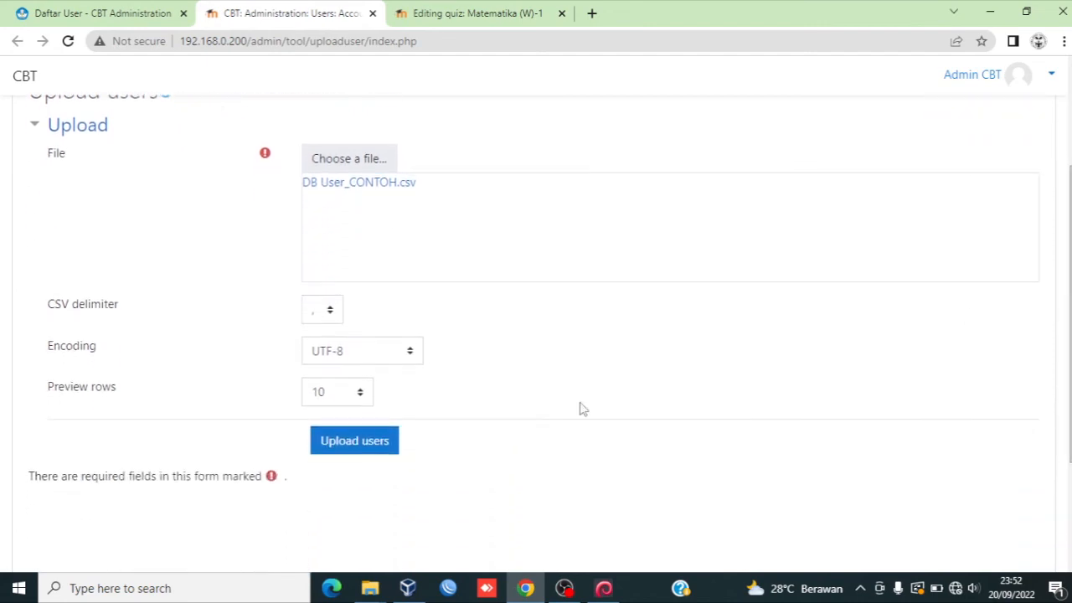
{"action": "left_click", "coordinate": [383, 442]}
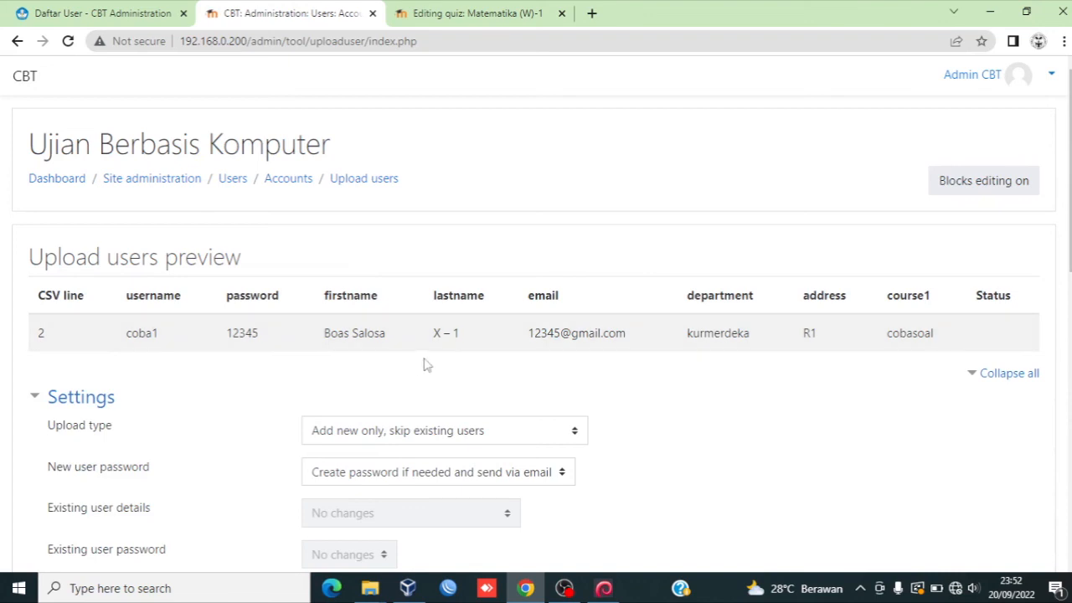
{"action": "scroll", "coordinate": [1068, 234], "scroll_direction": "down", "scroll_amount": 2}
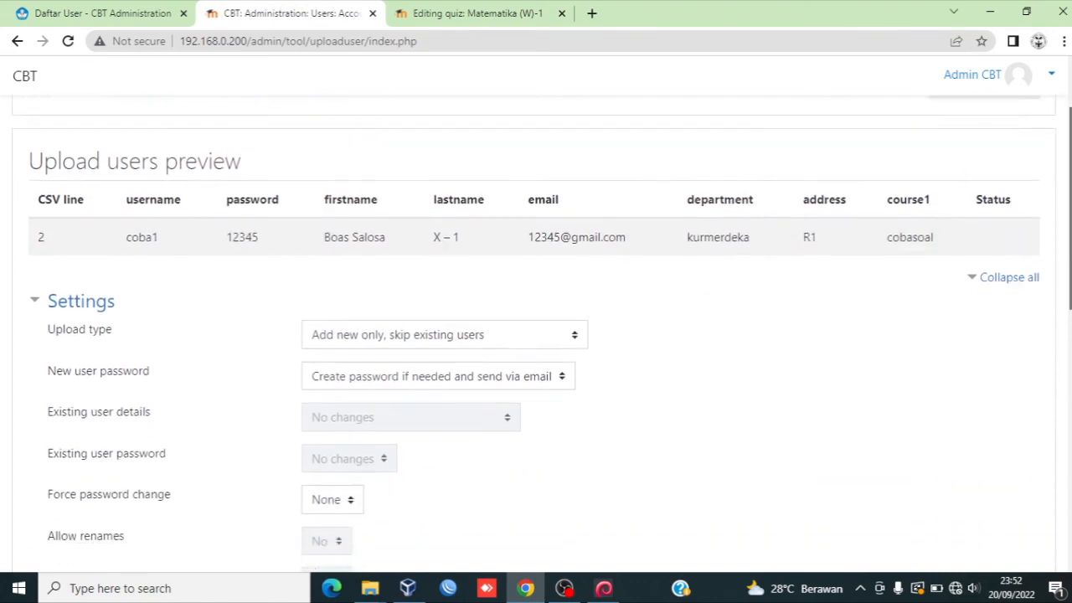
{"action": "scroll", "coordinate": [1069, 235], "scroll_direction": "down", "scroll_amount": 6}
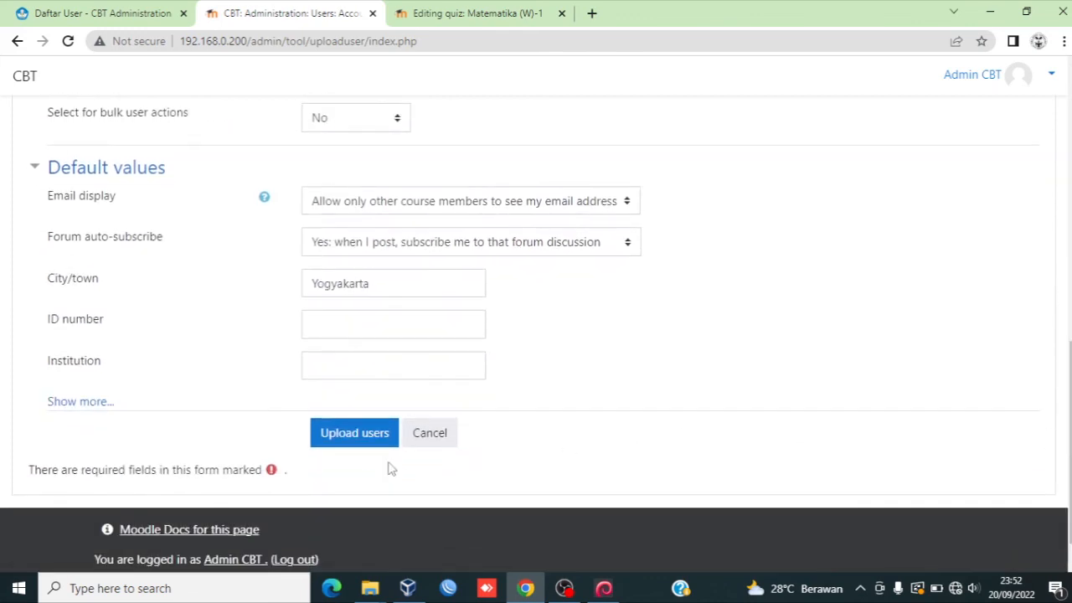
{"action": "left_click", "coordinate": [349, 443]}
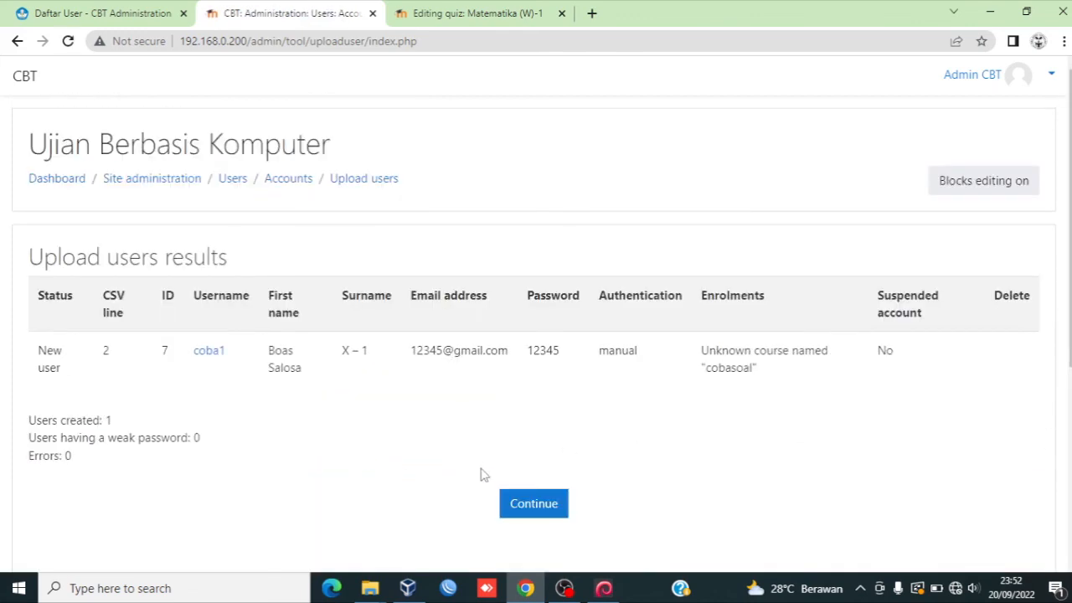
{"action": "left_click", "coordinate": [521, 504]}
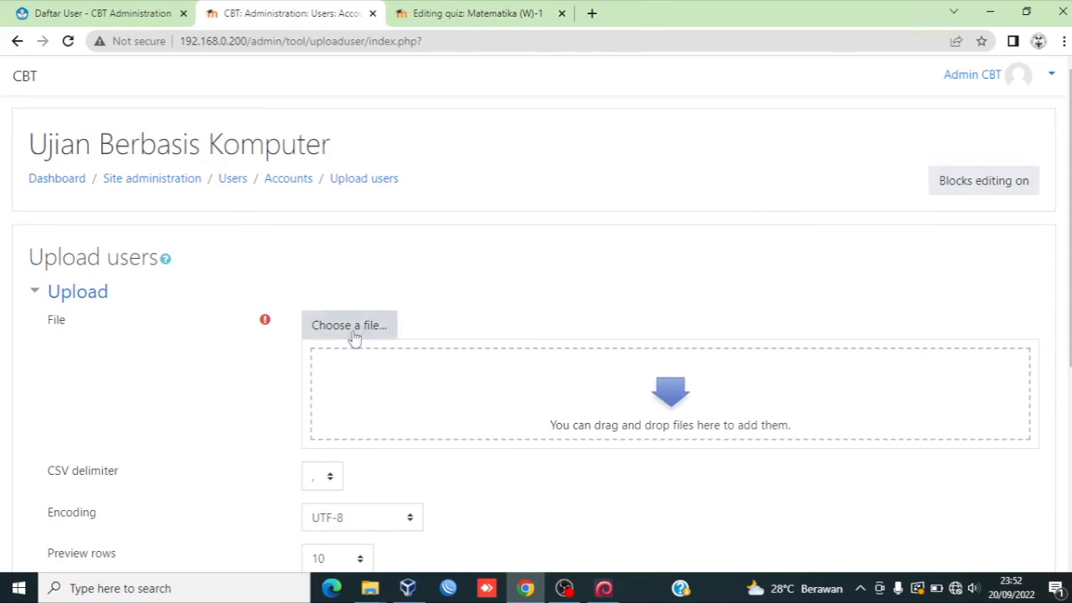
Step: Switch back to the CBT Administration user list tab
{"action": "left_click", "coordinate": [142, 12]}
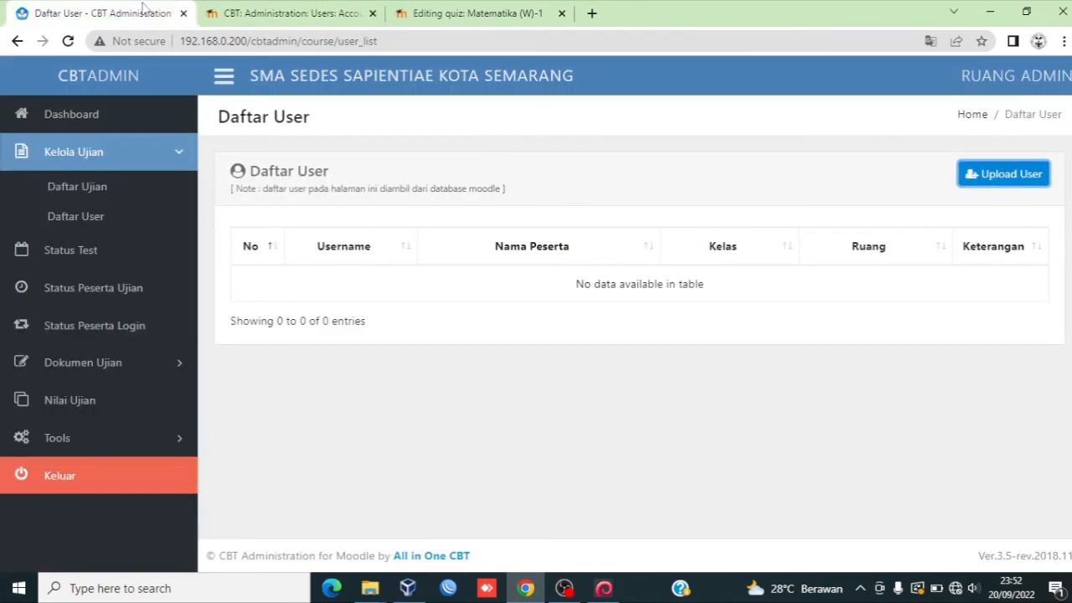